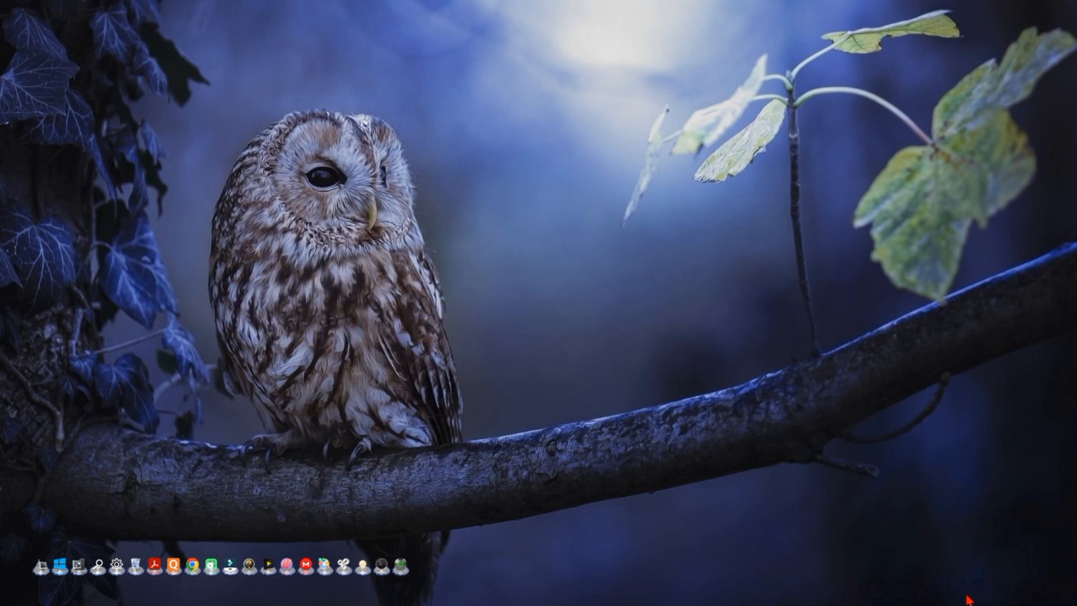
Switch to the Excel workbook and copy the EMP ID and NAME OF EMPLOYEE headings from A3:B3 to A9:B9.
key("alt+Tab")
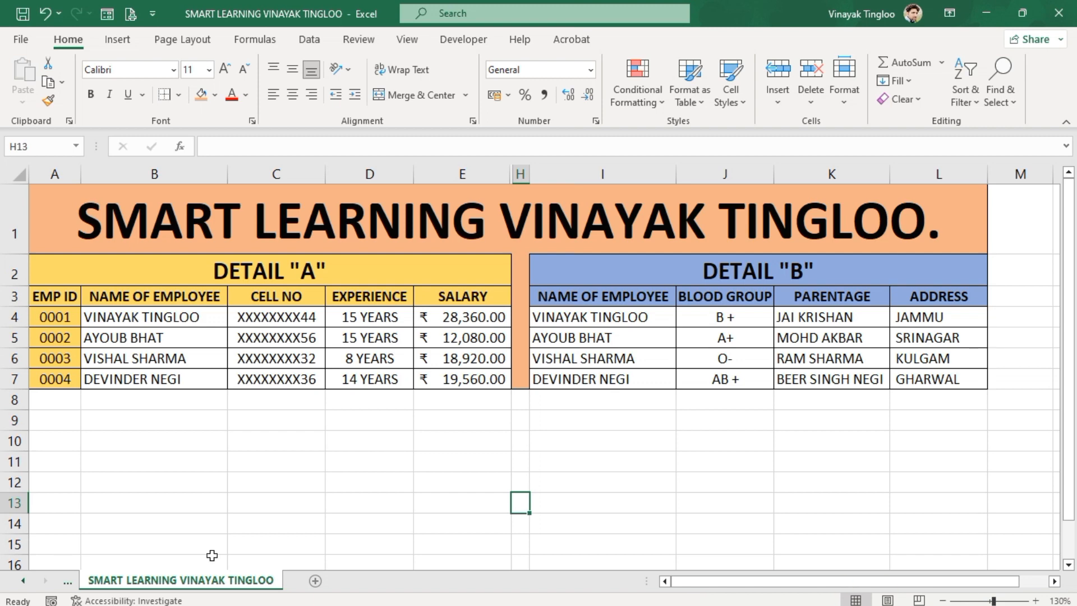
left_click_drag(45, 297, 117, 297)
key("ctrl+c")
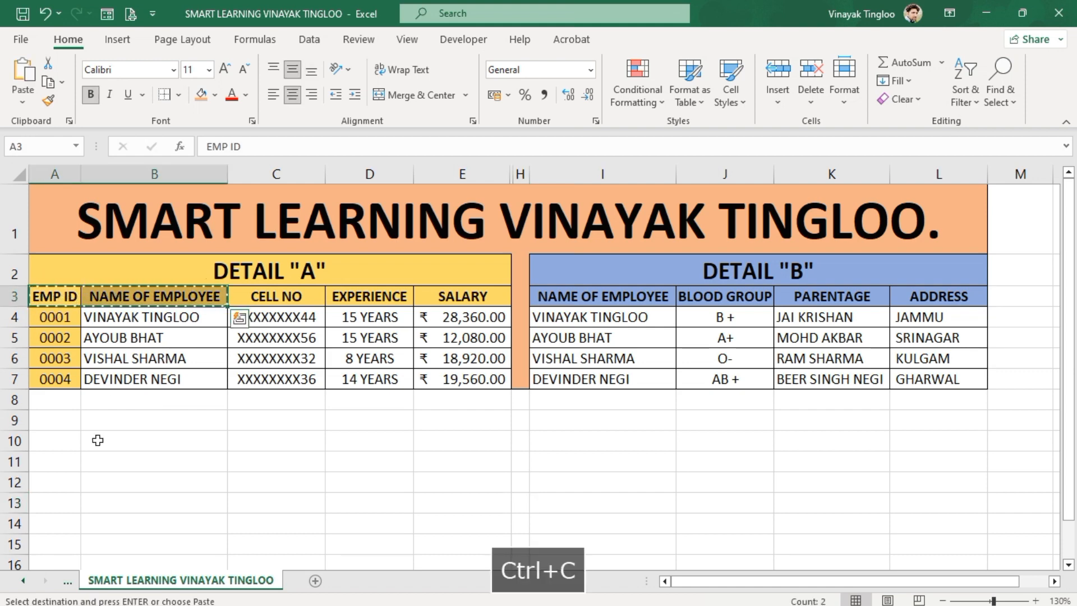
left_click(70, 422)
key("ctrl+v")
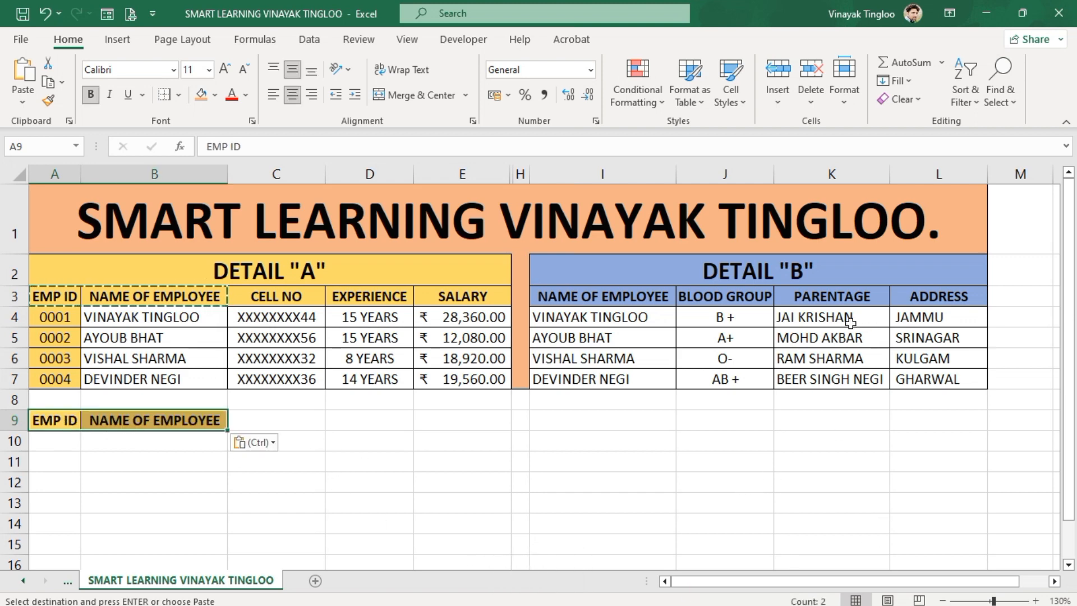
Copy the PARENTAGE and ADDRESS headings from K3:L3 to C9:D9, beside the copied employee headings.
left_click_drag(836, 296, 909, 296)
key("ctrl+c")
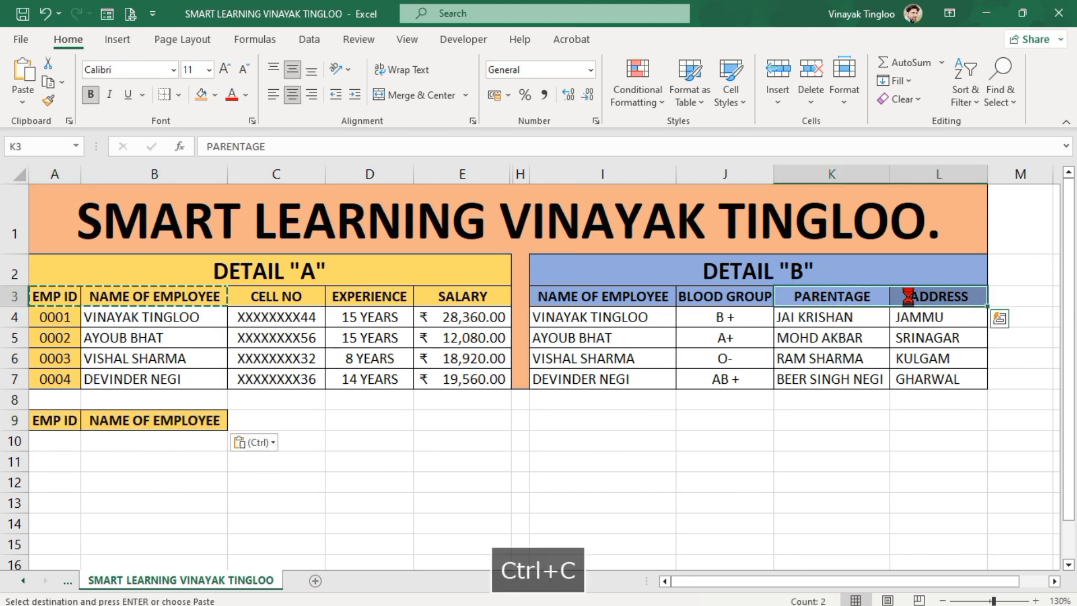
left_click(280, 423)
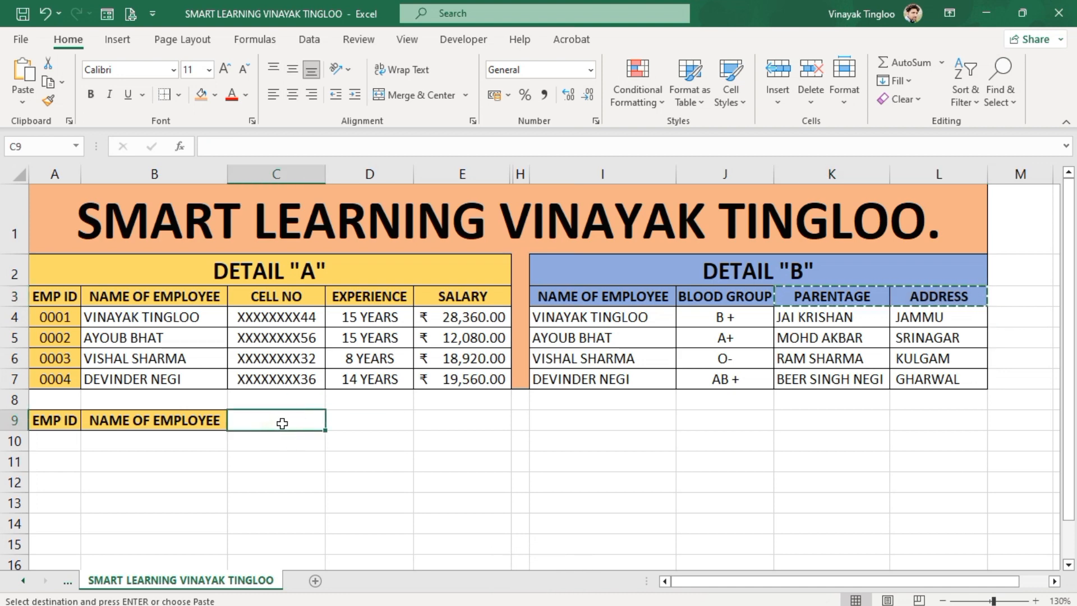
key("ctrl+v")
left_click(649, 476)
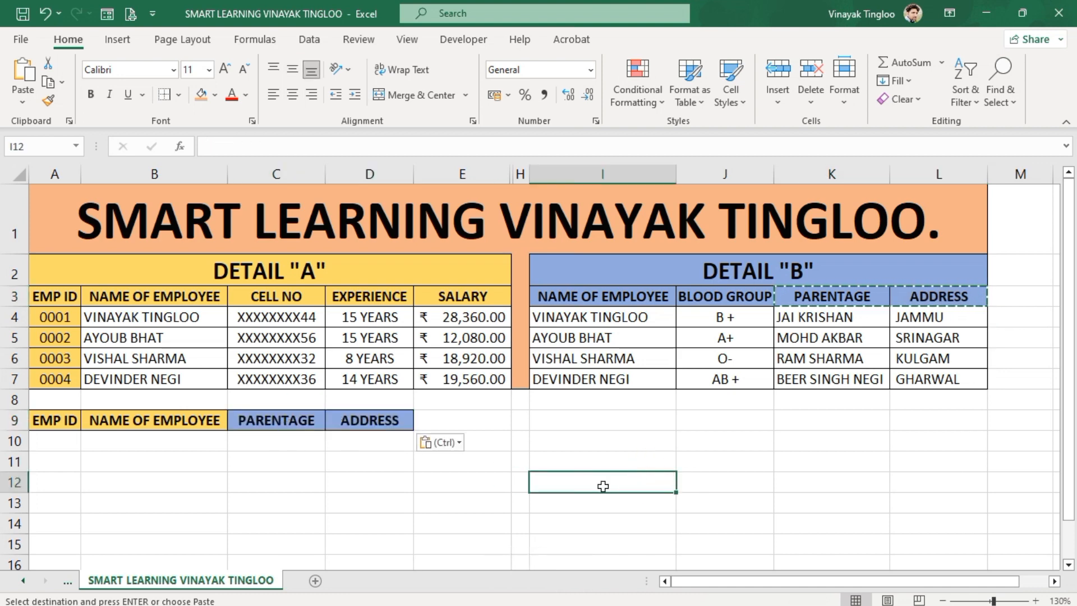
left_click(557, 422)
double_click(558, 422)
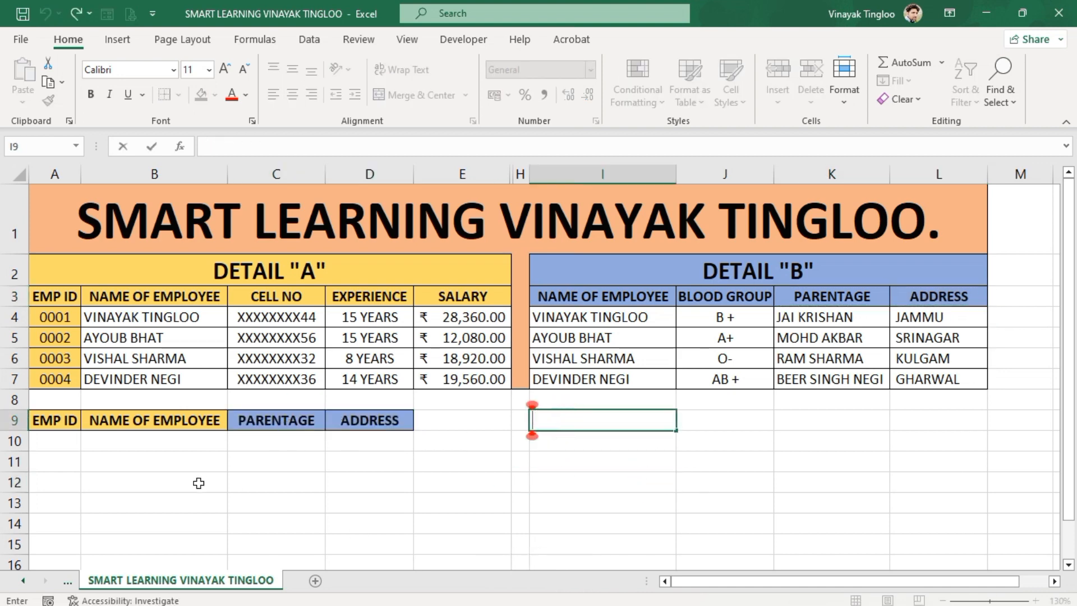
Add List data validation to cell A10 with the employee IDs in A4:A7 as source, and check the in-cell dropdown.
left_click(59, 442)
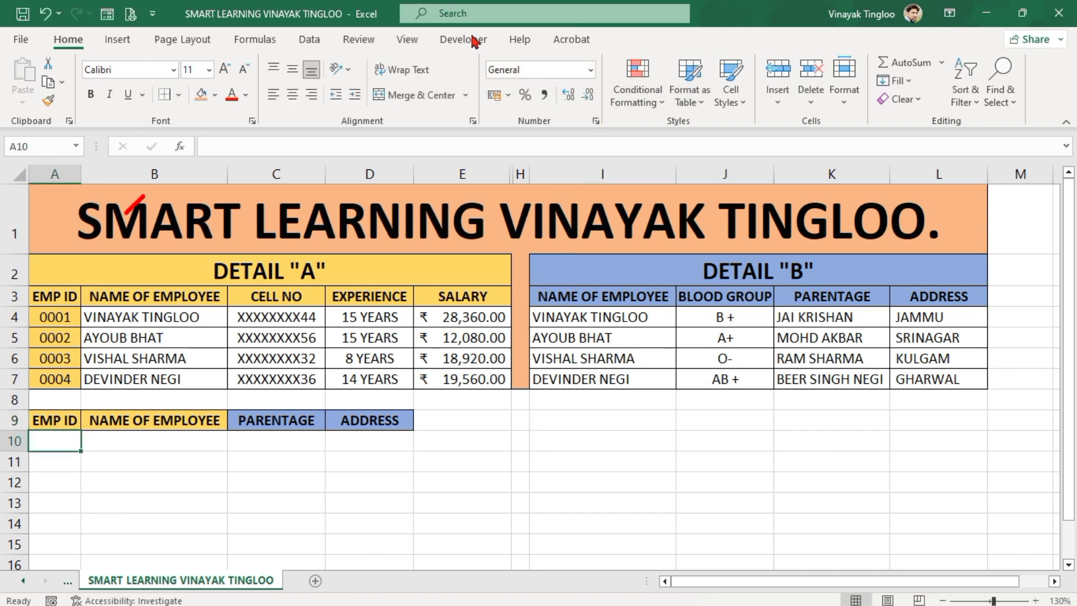
left_click(308, 41)
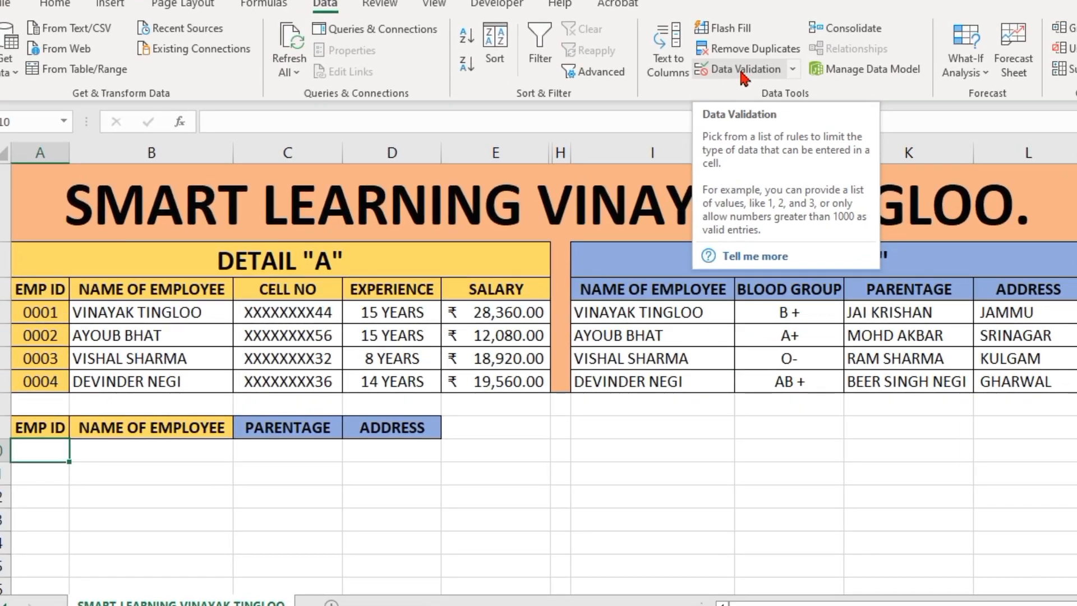
left_click(717, 84)
left_click(449, 261)
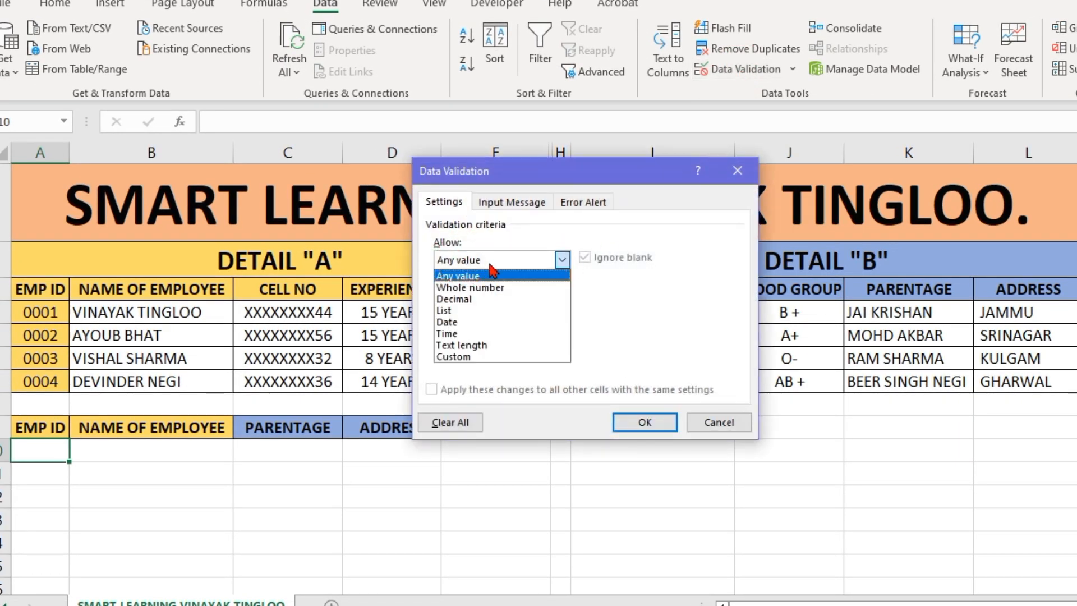
left_click(456, 317)
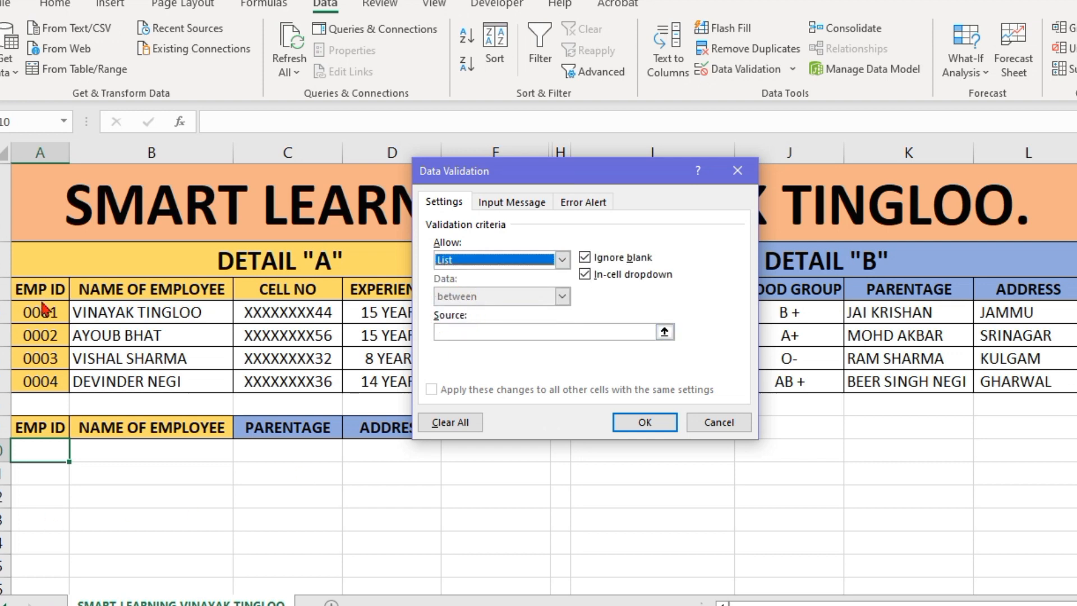
left_click(470, 332)
left_click_drag(43, 313, 48, 384)
left_click(646, 422)
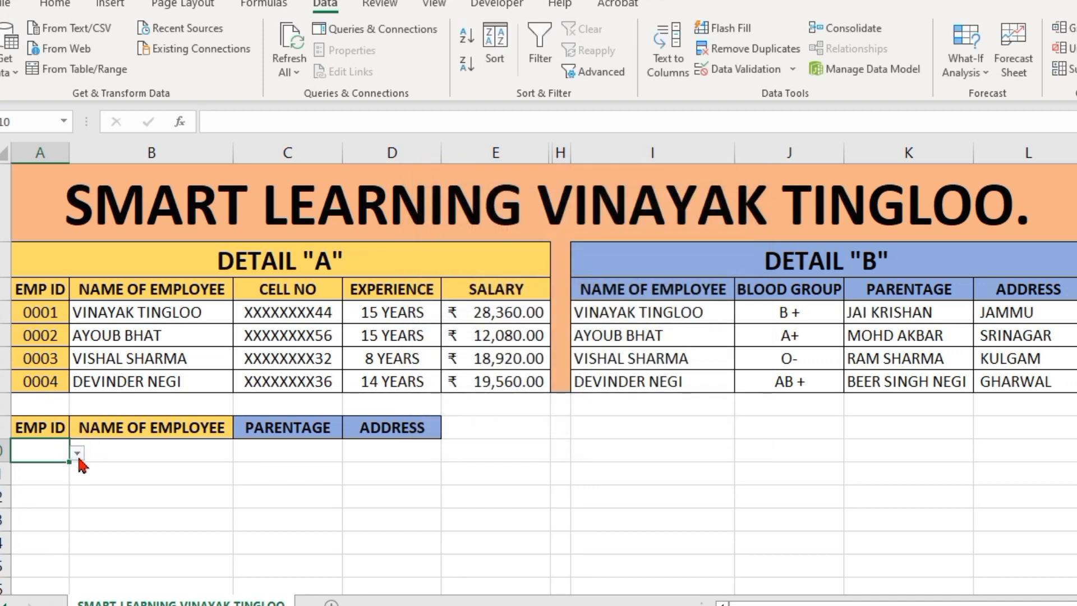
left_click(77, 452)
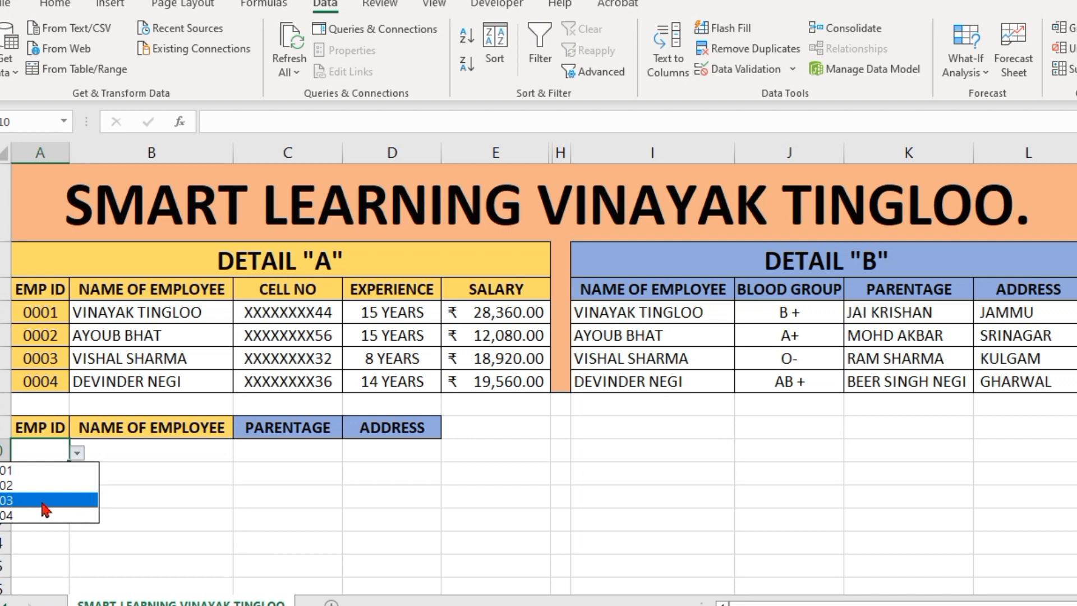
key("Escape")
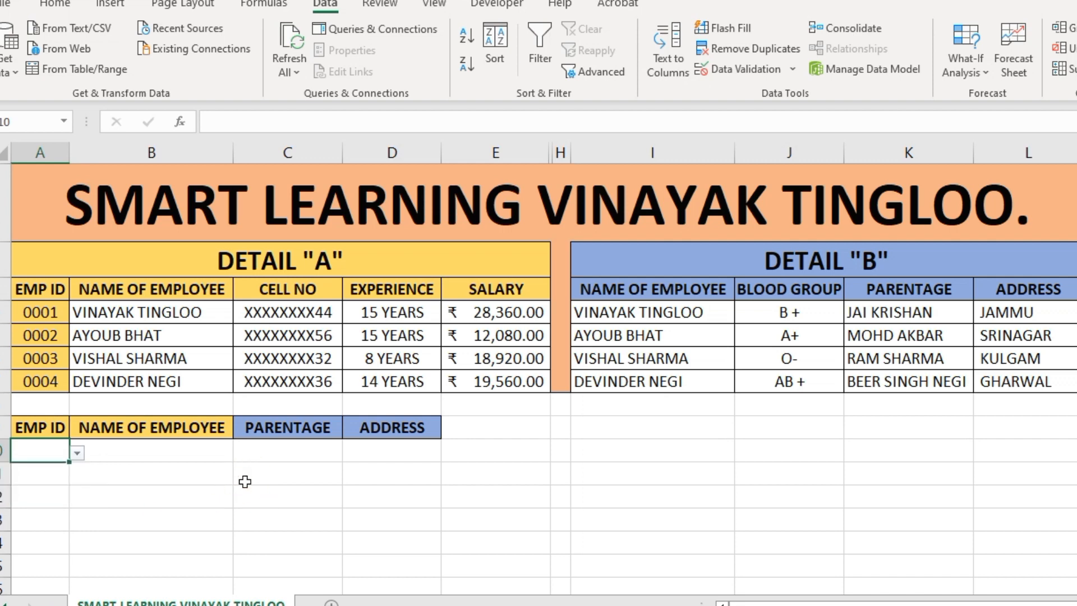
Enter =VLOOKUP(A10,A4:E7,2,0) in B10 to look up the employee name by ID from DETAIL "A".
left_click(175, 453)
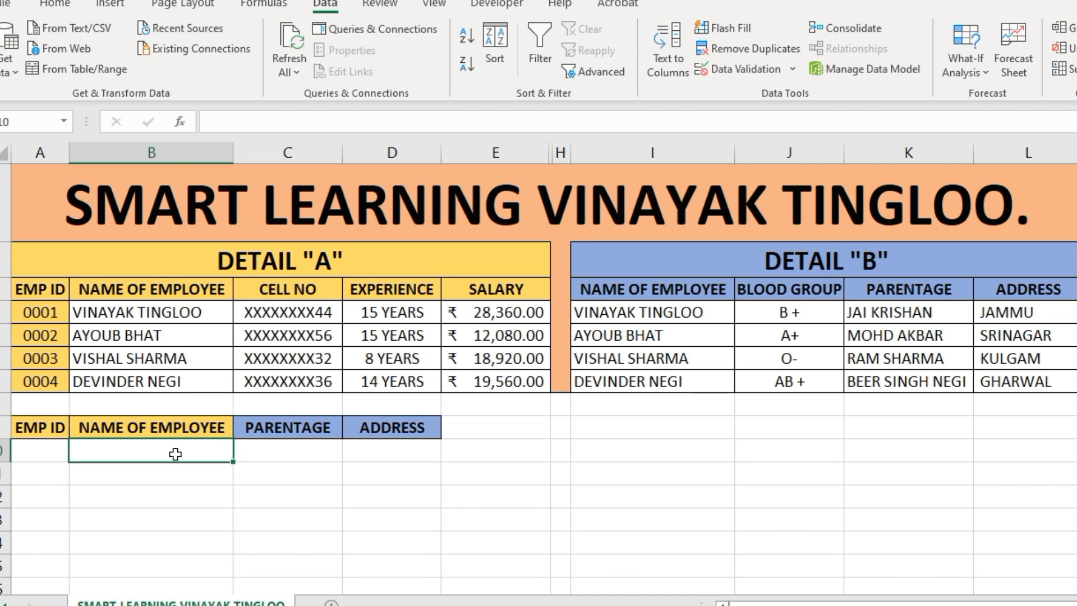
type("=")
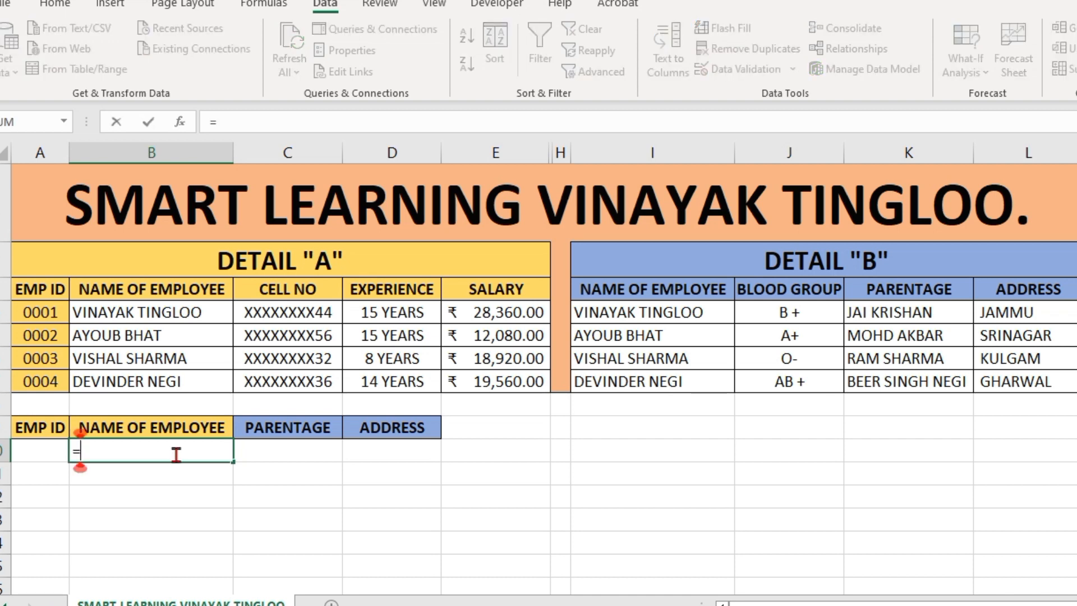
type("VL")
key("Tab")
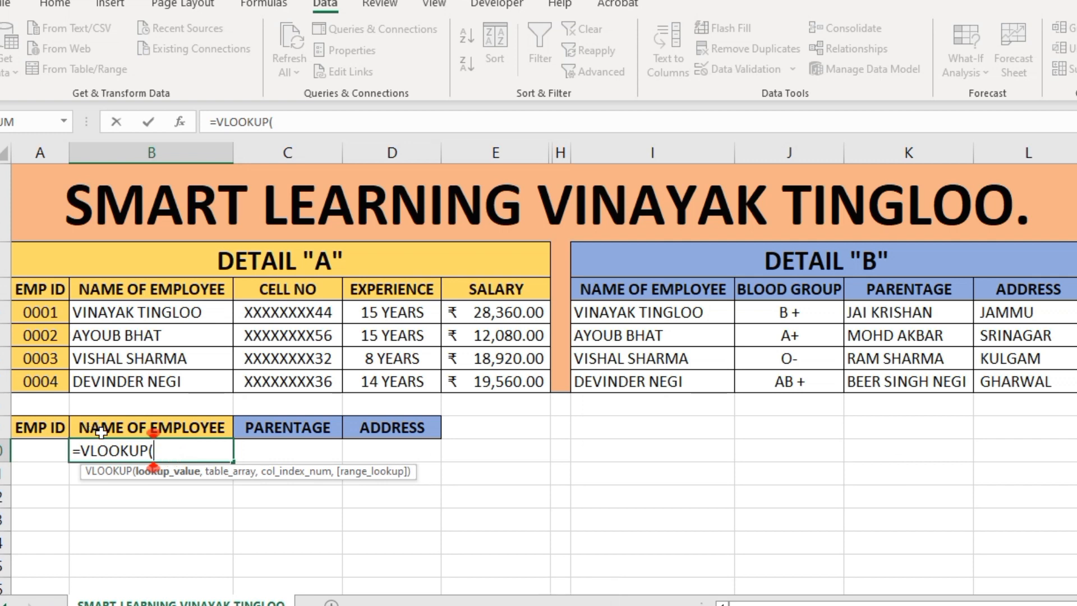
left_click(46, 444)
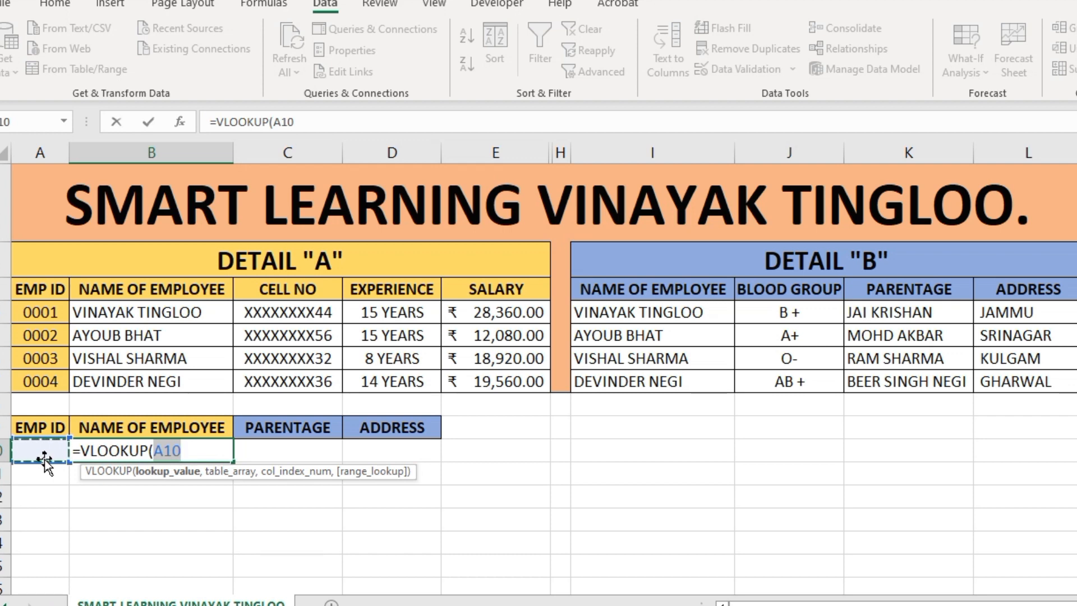
type(",")
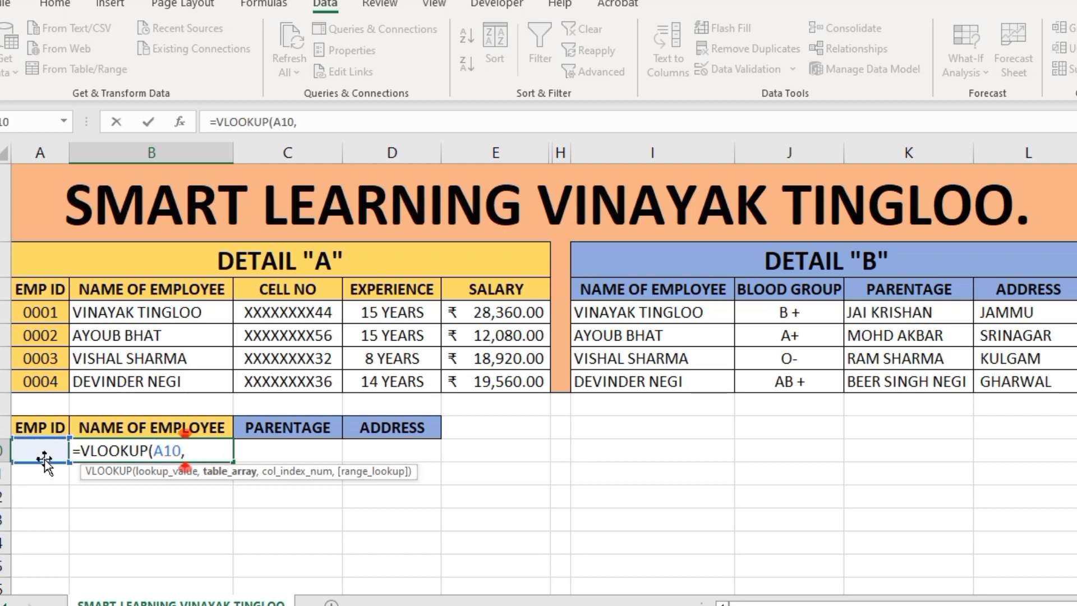
left_click_drag(55, 313, 493, 379)
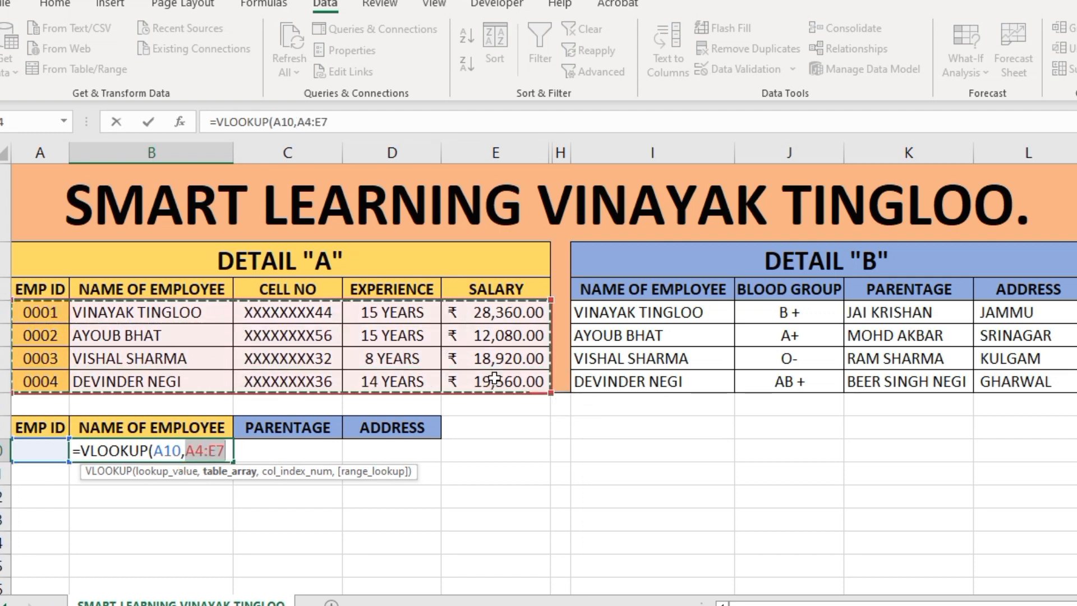
type(",")
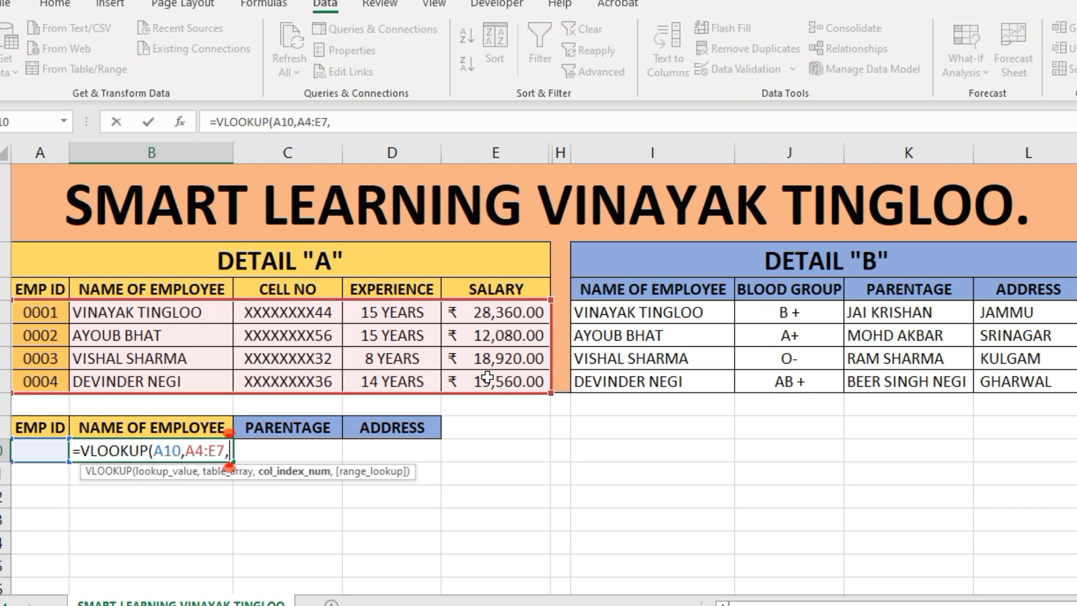
type("2,")
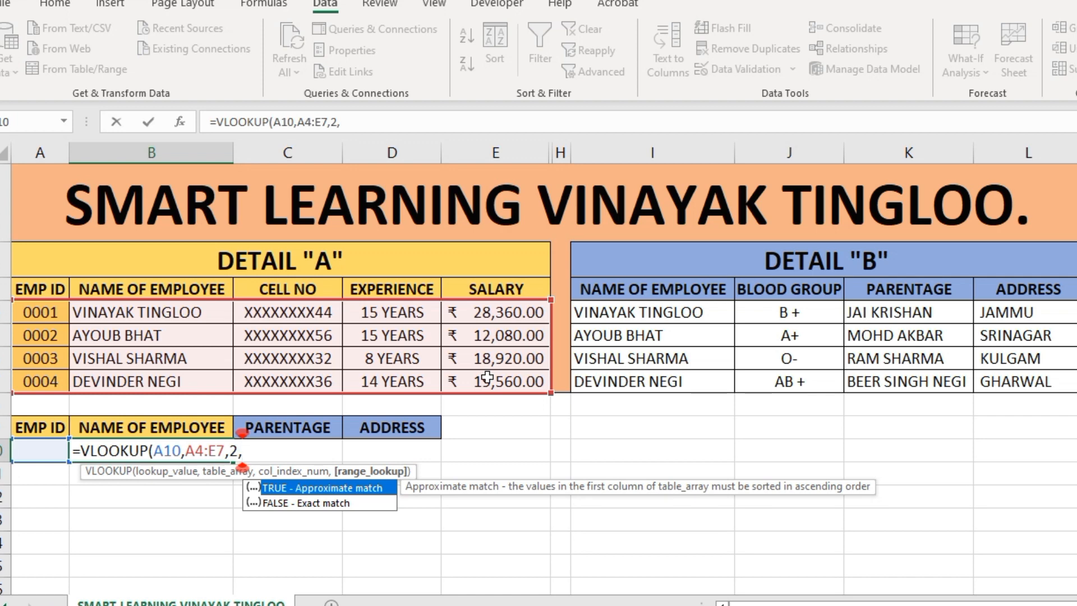
type("0)")
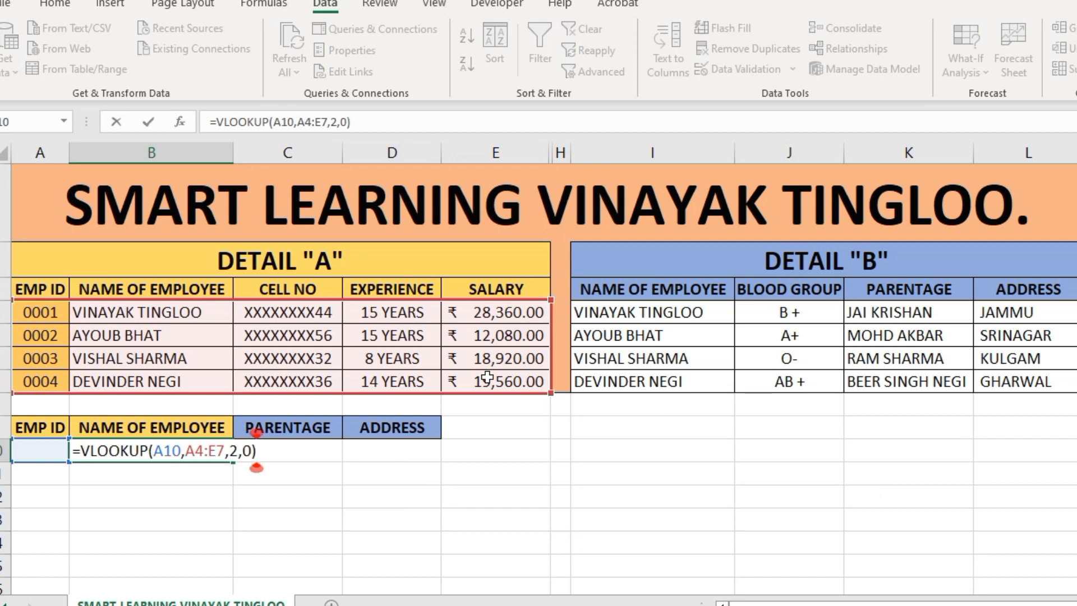
key("Return")
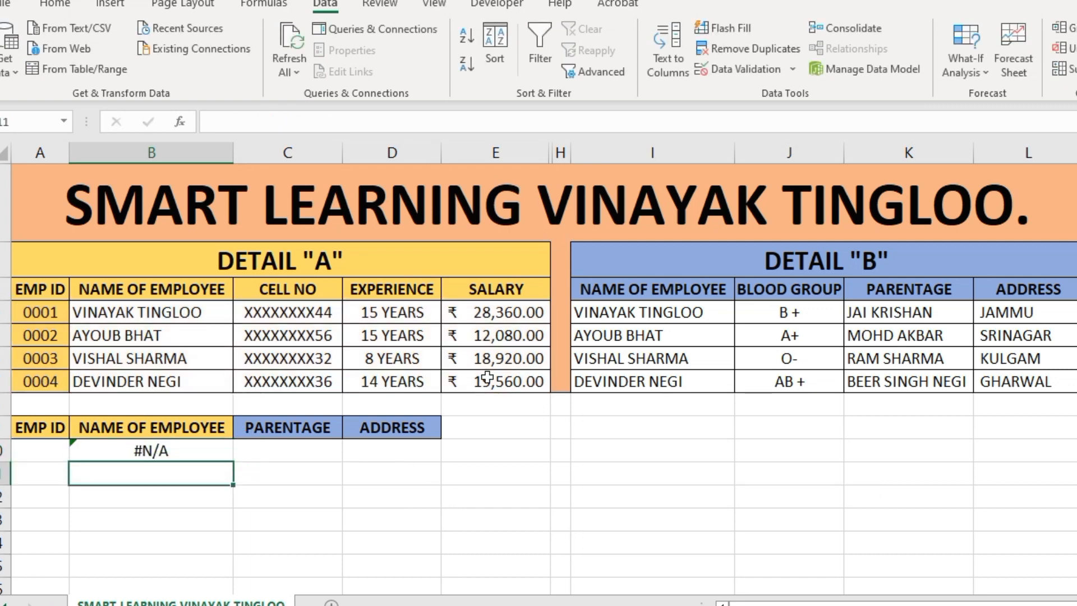
Choose the first employee ID from the dropdown in A10 to test the name lookup.
left_click(57, 450)
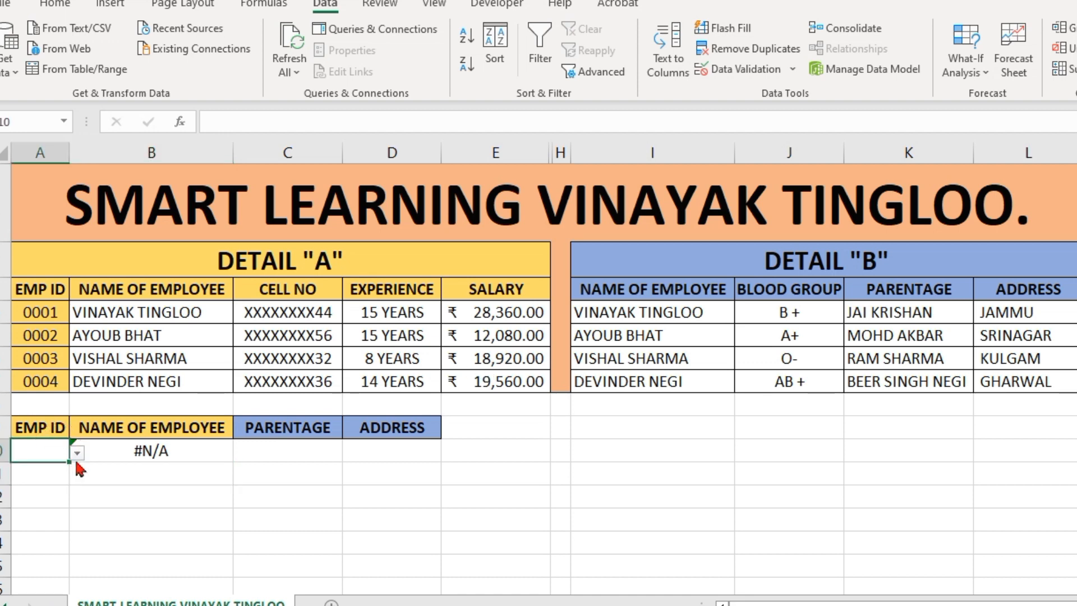
left_click(78, 452)
left_click(41, 471)
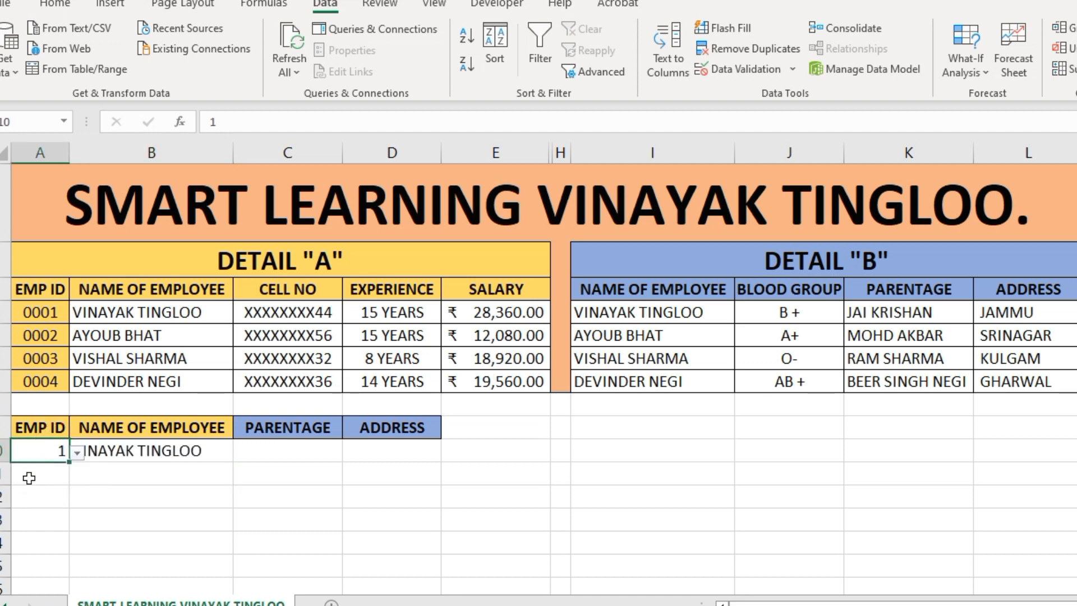
left_click(164, 494)
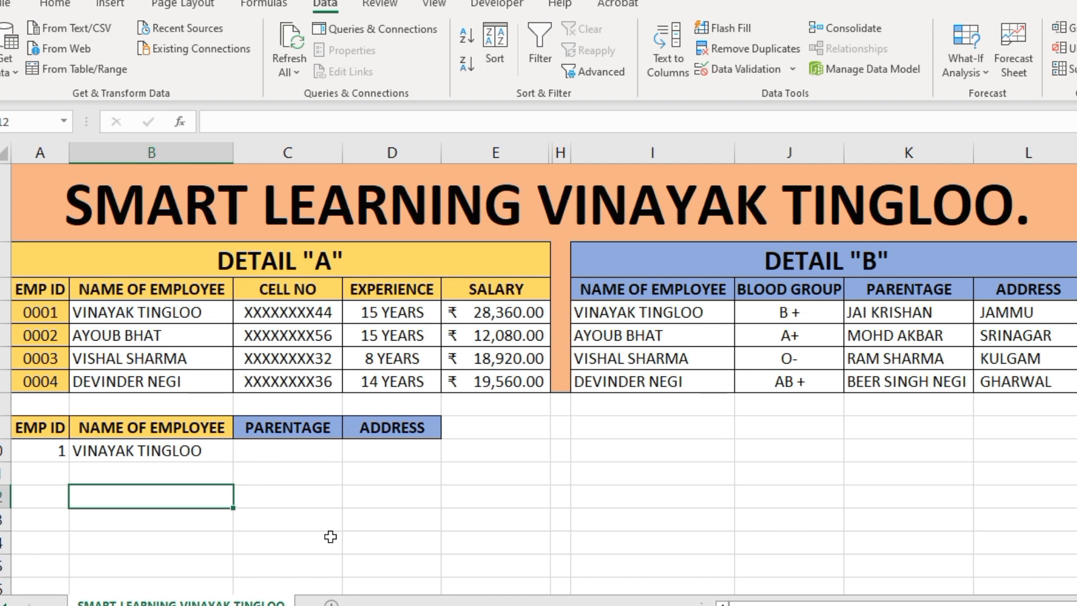
Enter =VLOOKUP(B10,I4:L7,3,0) in C10 to look up the parentage by employee name from DETAIL "B".
left_click(291, 450)
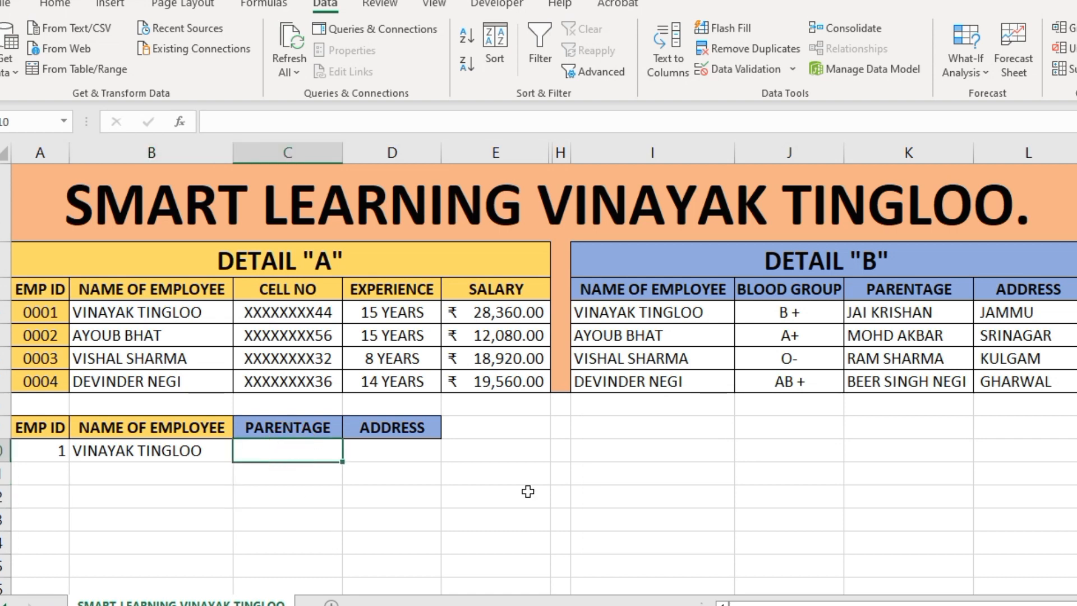
type("=VLOO")
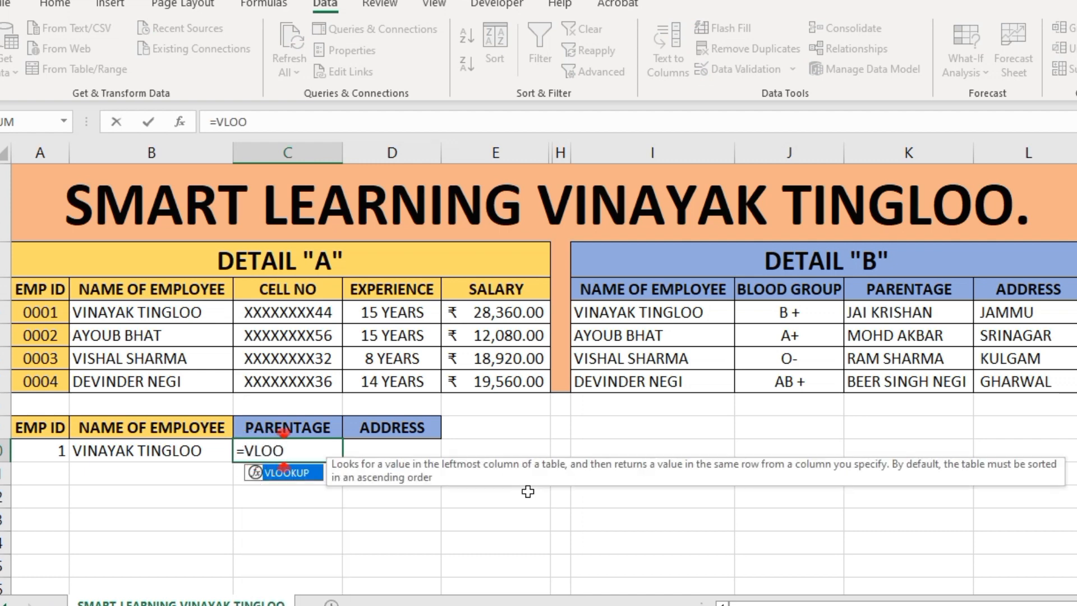
type("K")
key("Tab")
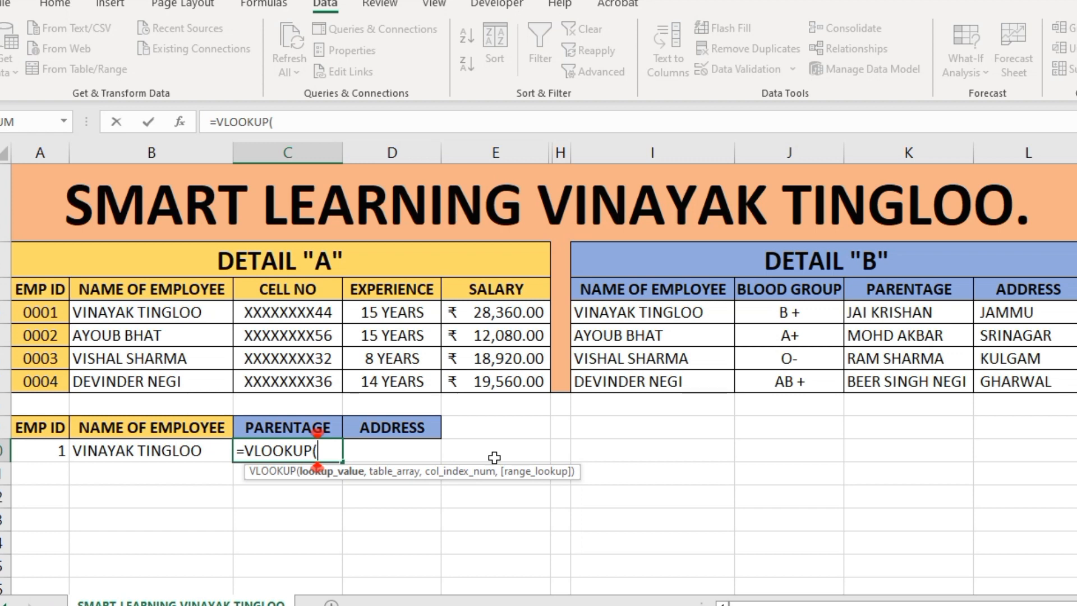
left_click(183, 451)
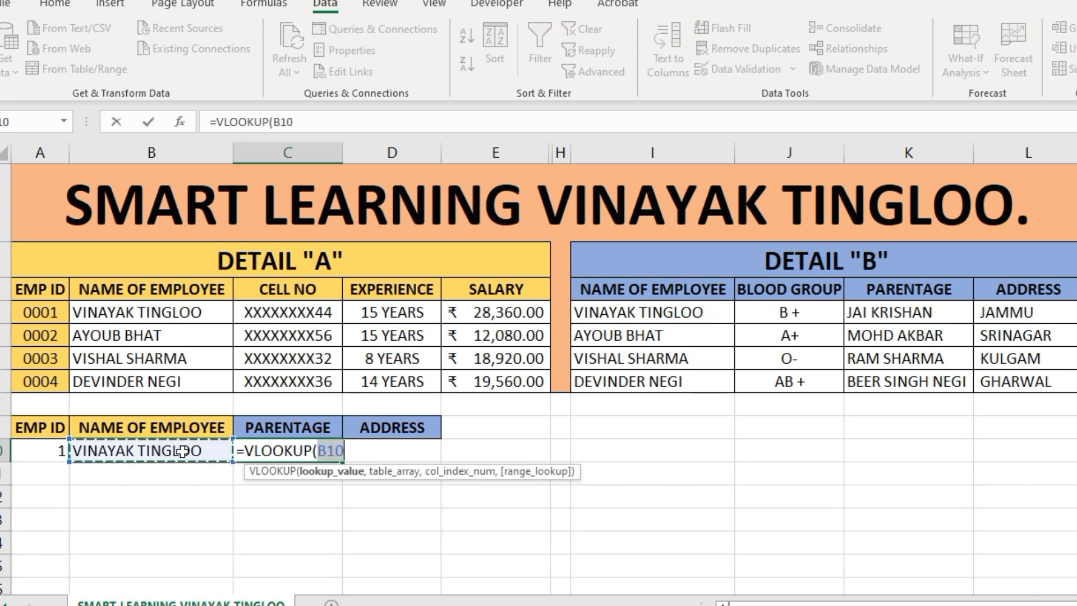
type(",")
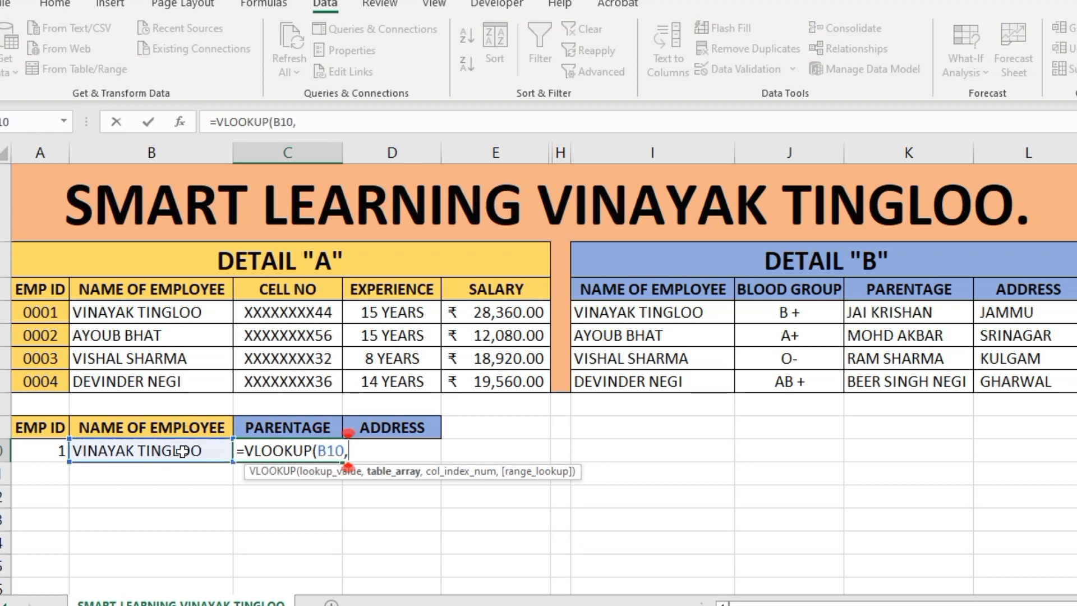
left_click_drag(631, 312, 1008, 379)
type(",")
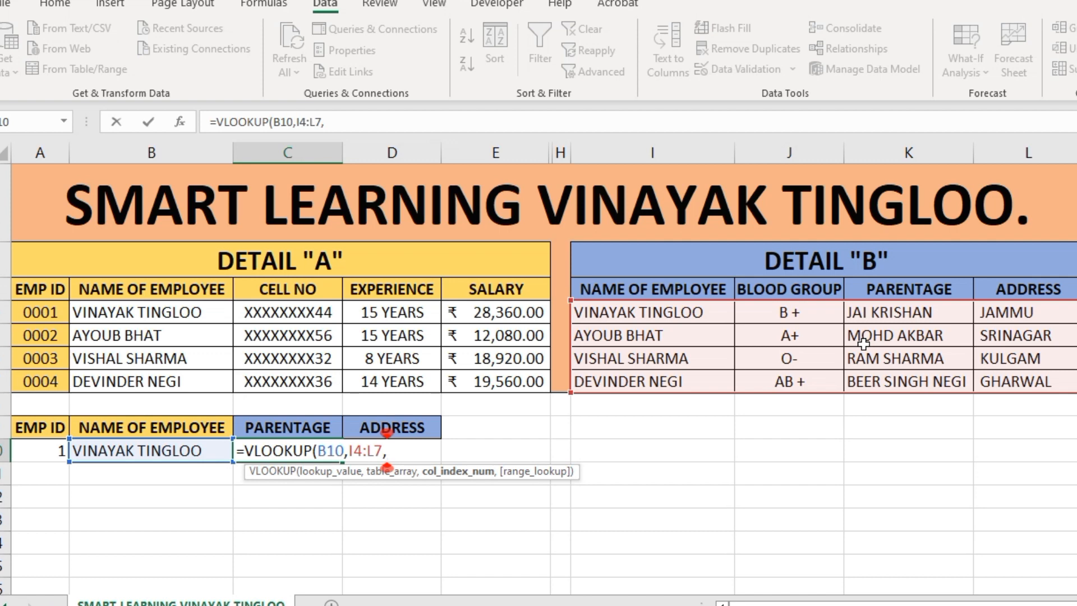
type("3,")
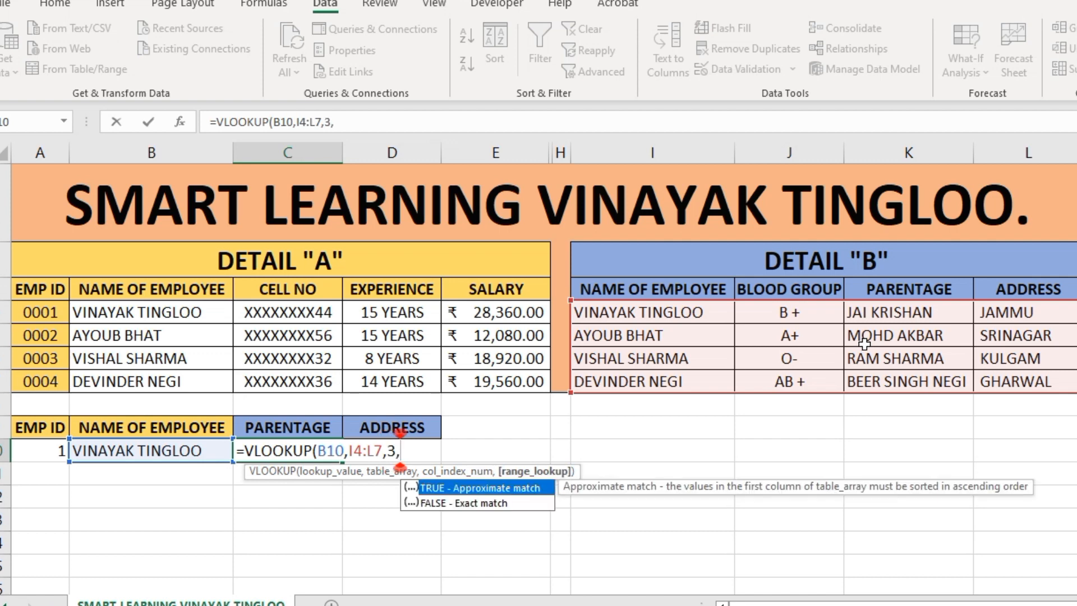
type("0")
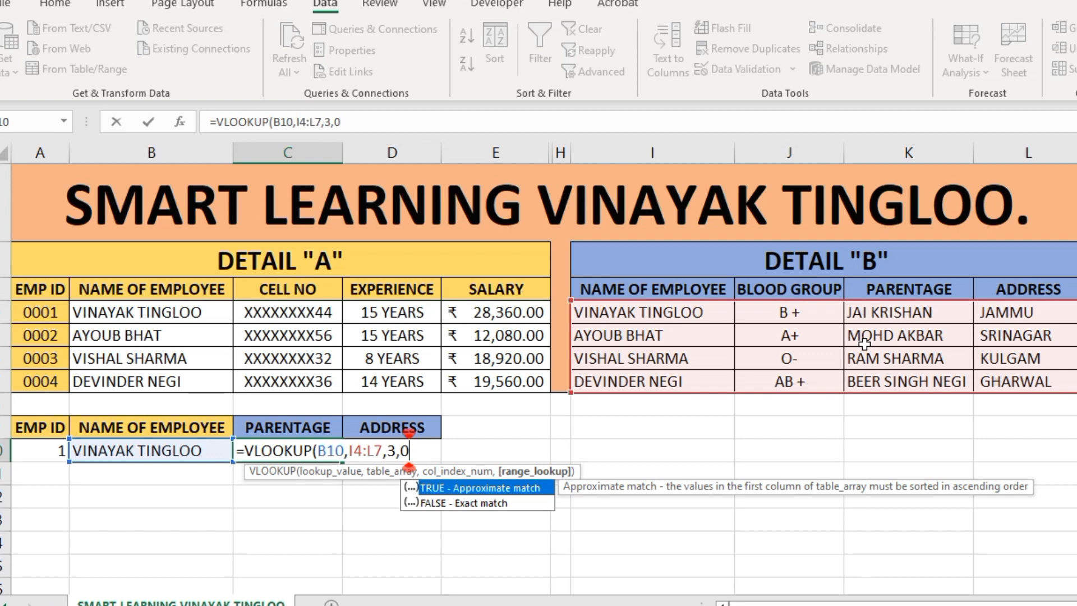
type(")")
key("Return")
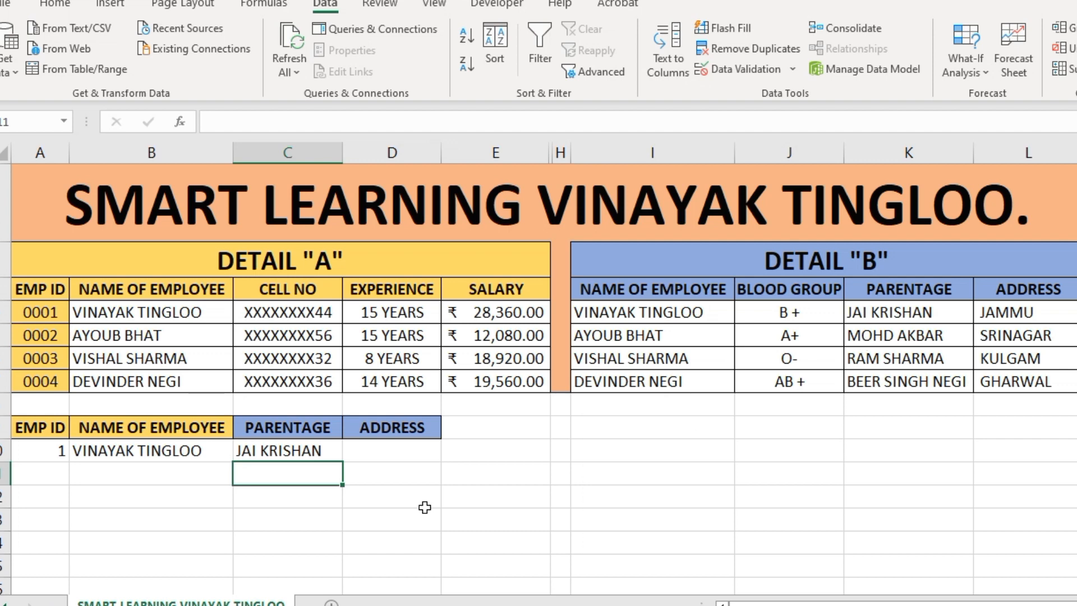
Inspect the parentage lookup formula in C10 and leave it without editing.
double_click(292, 446)
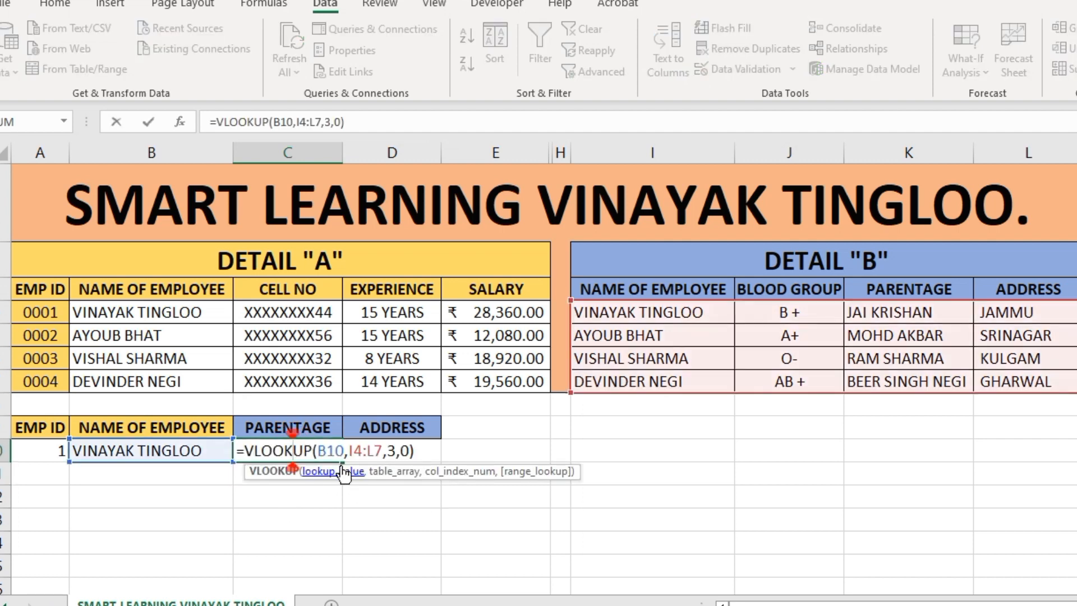
key("Escape")
key("Return")
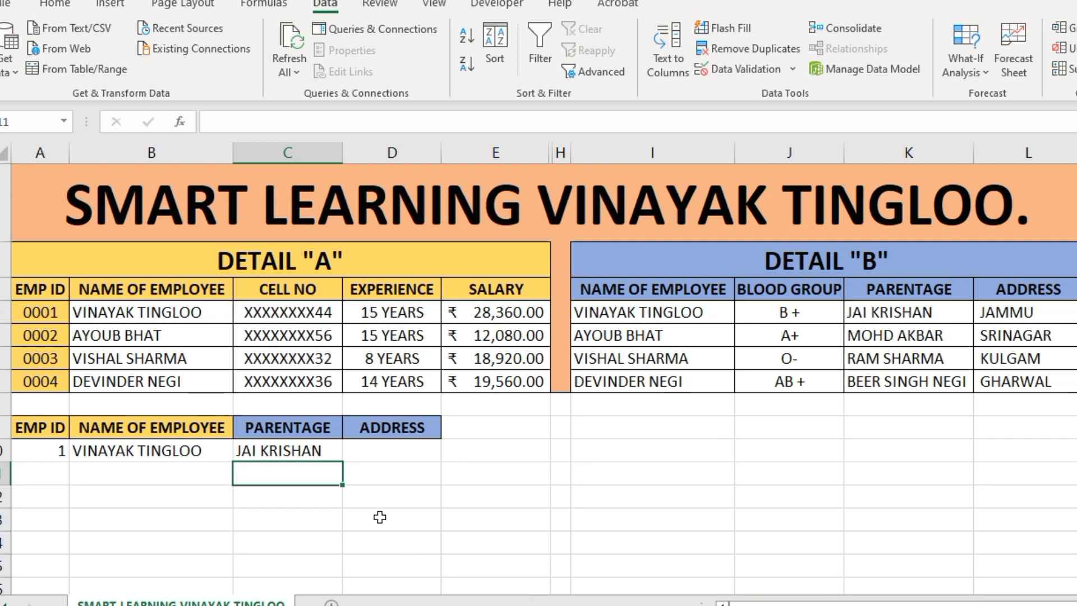
left_click(390, 453)
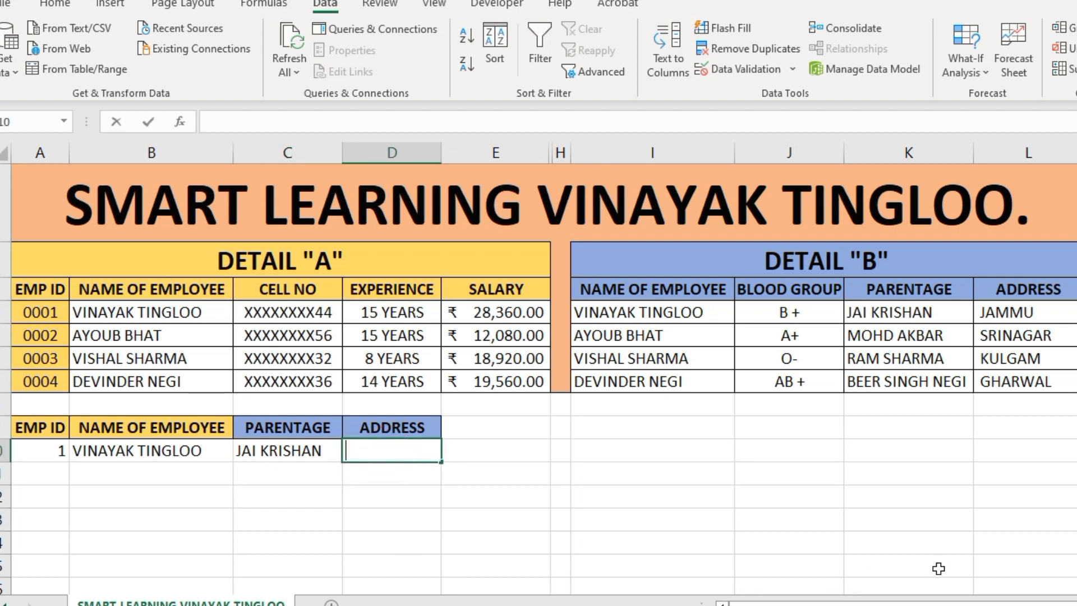
type("=VLOOK")
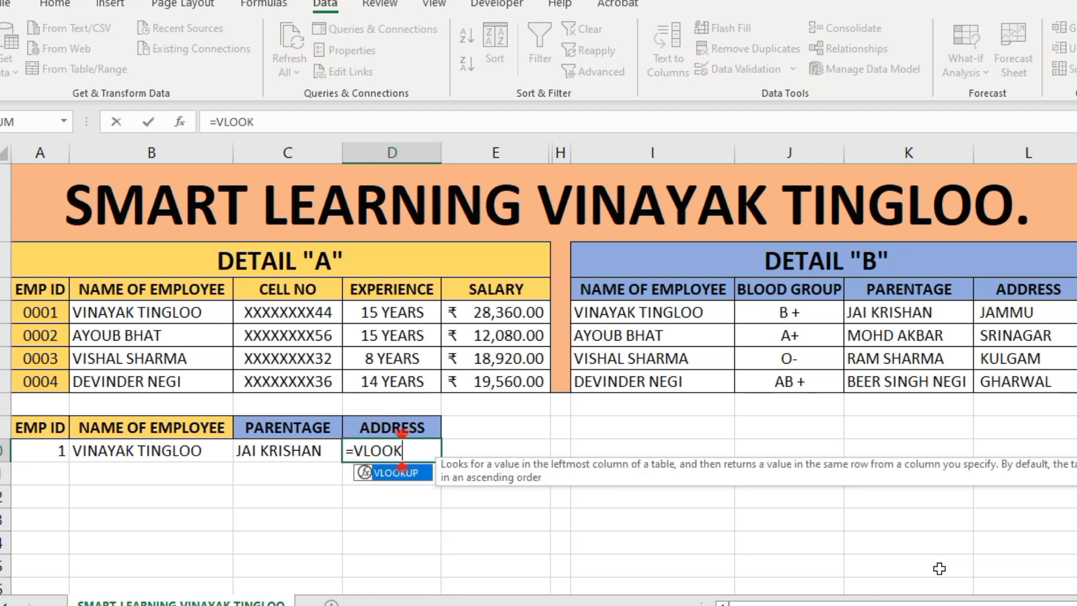
type("UP")
key("BackSpace")
key("BackSpace")
key("BackSpace")
key("BackSpace")
key("BackSpace")
key("BackSpace")
key("BackSpace")
key("BackSpace")
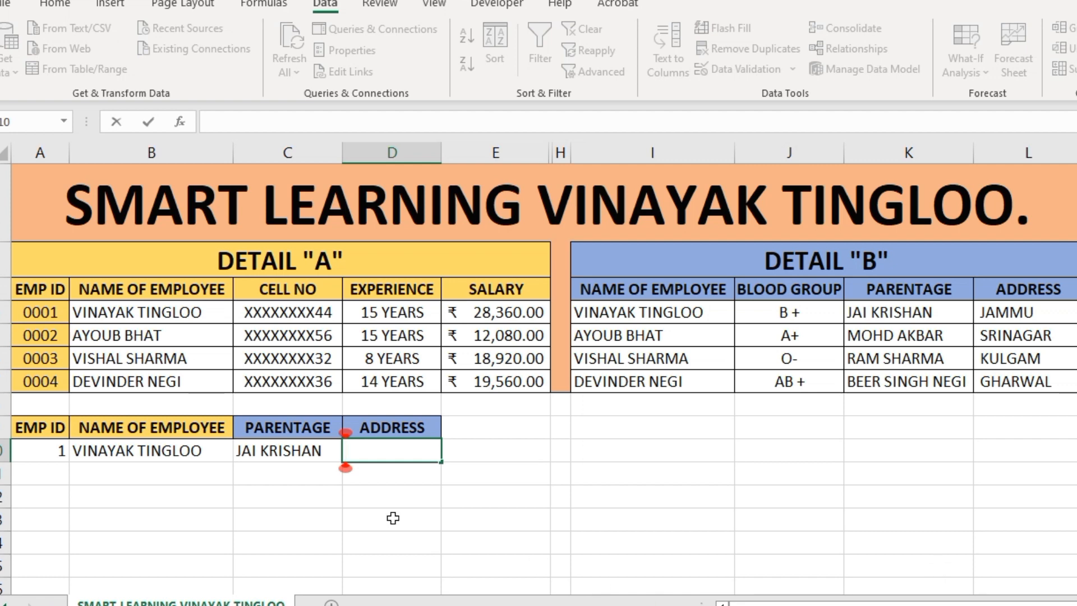
Copy the formula text =VLOOKUP(A10,A4:E7,2,0) from B10 and enter it in D10 under ADDRESS.
double_click(202, 451)
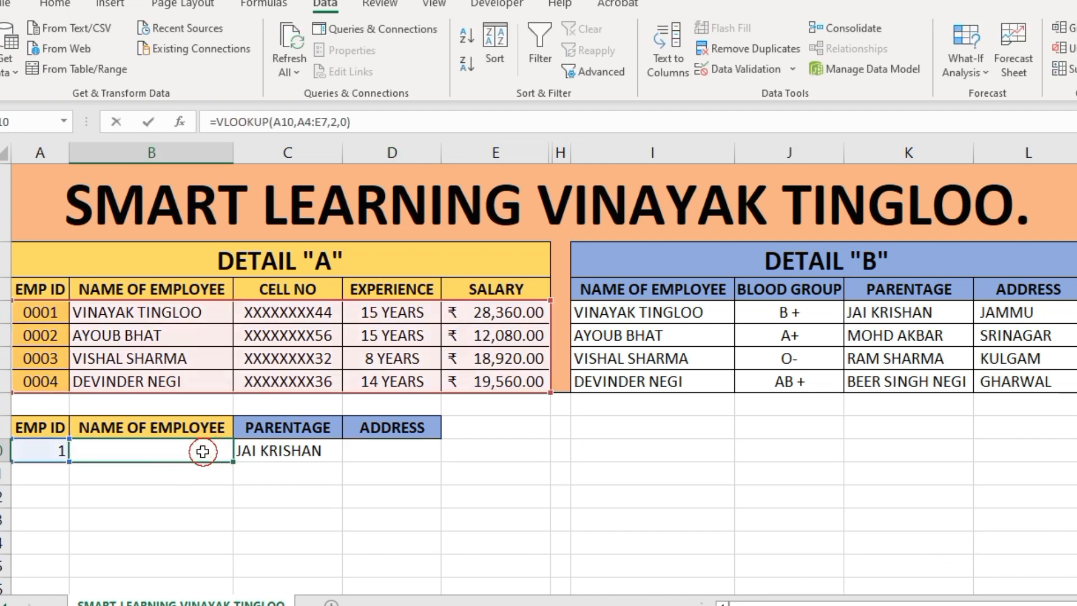
left_click(120, 451)
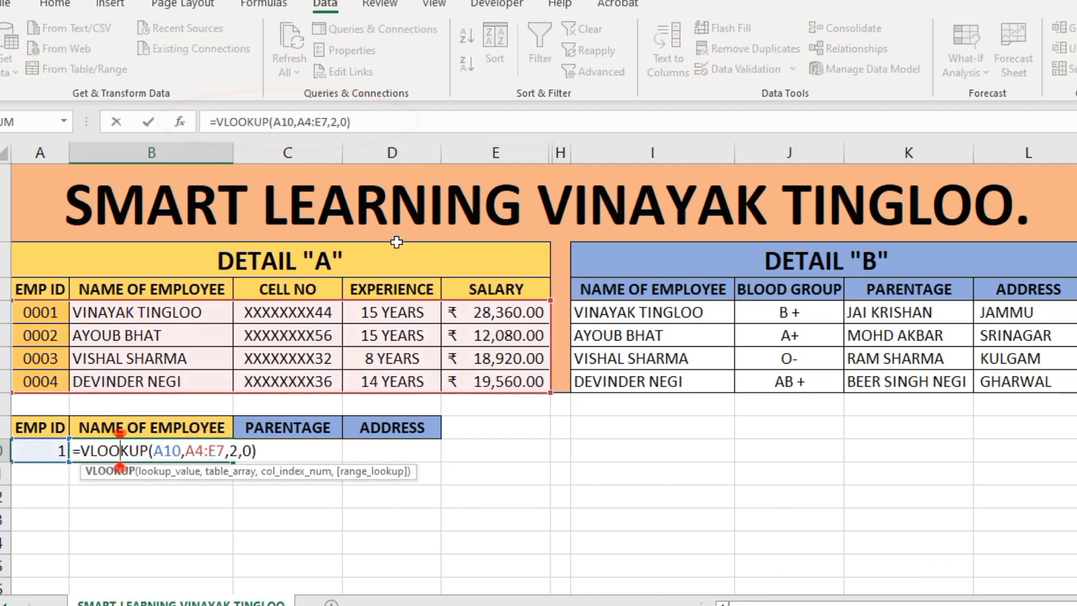
left_click_drag(350, 121, 209, 122)
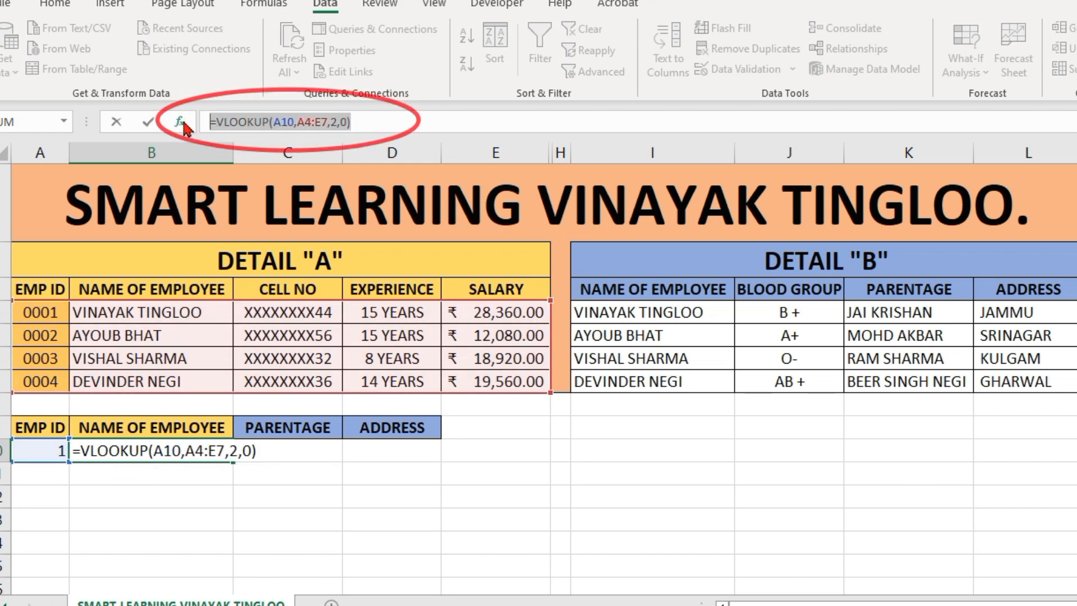
key("ctrl+c")
key("Return")
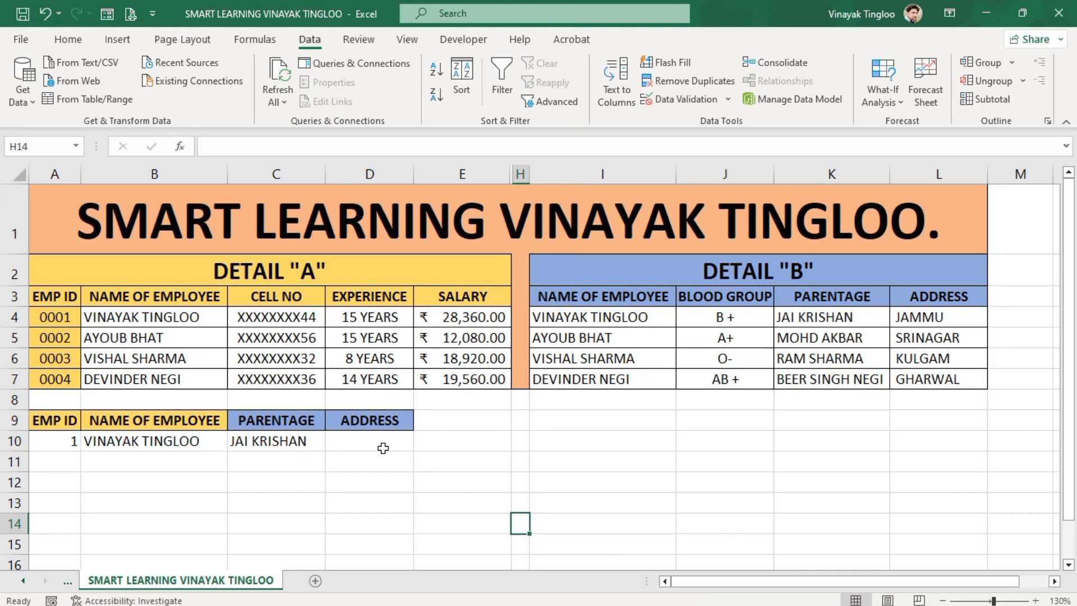
left_click(384, 448)
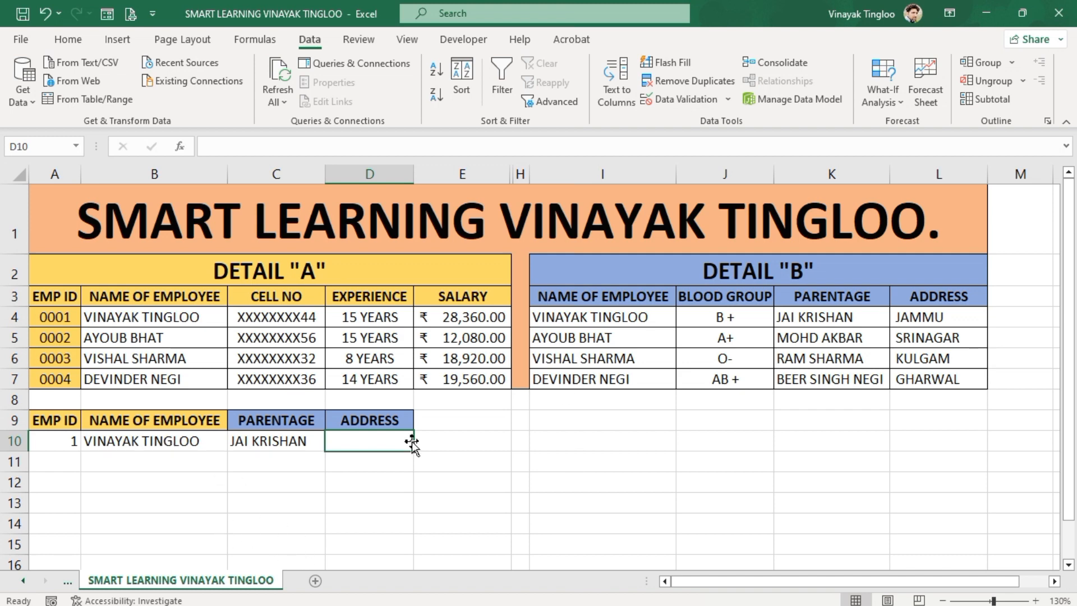
type("=")
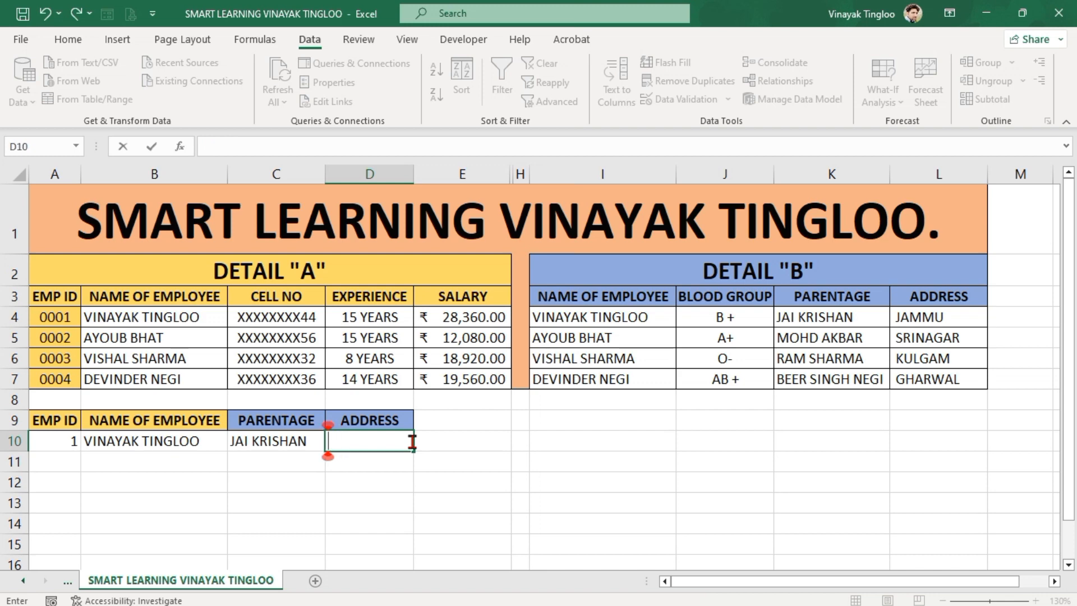
key("ctrl+v")
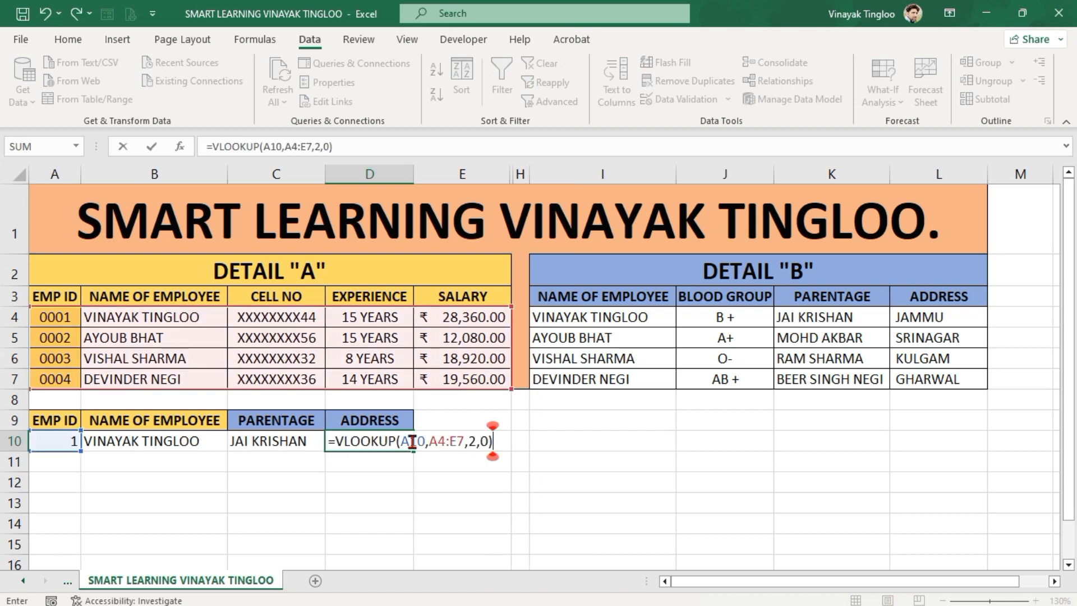
key("Return")
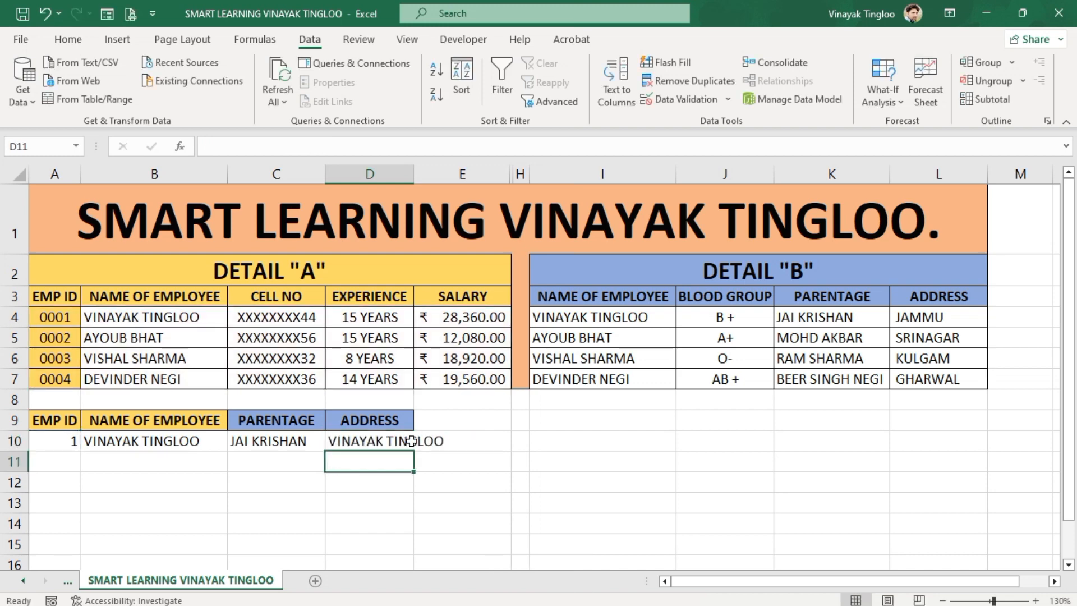
Insert an outer VLOOKUP( in front of the formula in D10, making the existing lookup its lookup value.
left_click(372, 441)
double_click(372, 441)
key("Left")
key("Left")
key("Left")
key("Left")
key("Left")
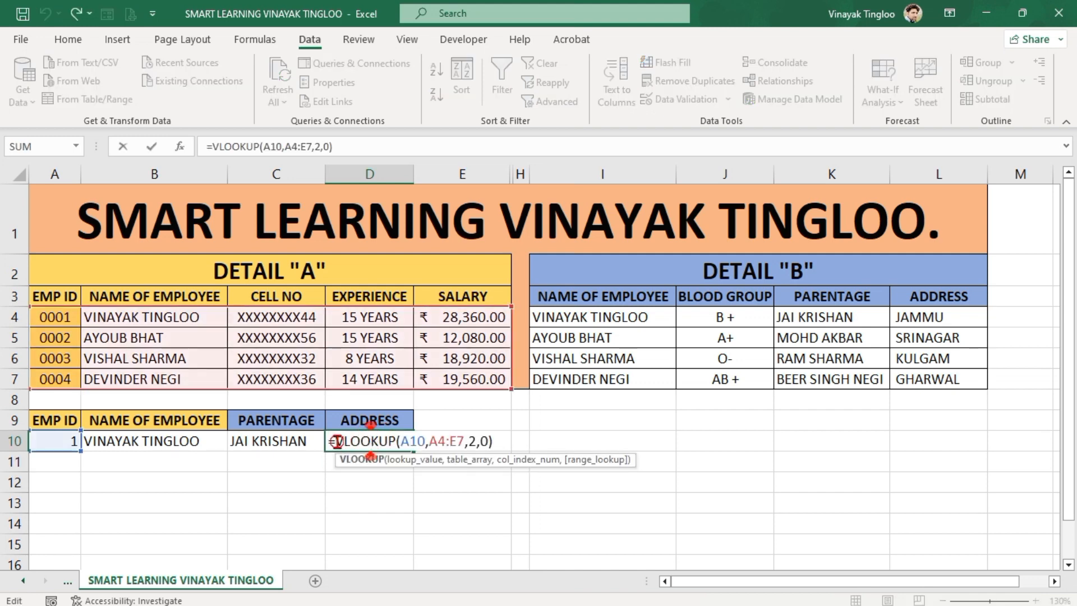
type("VLOOKUP")
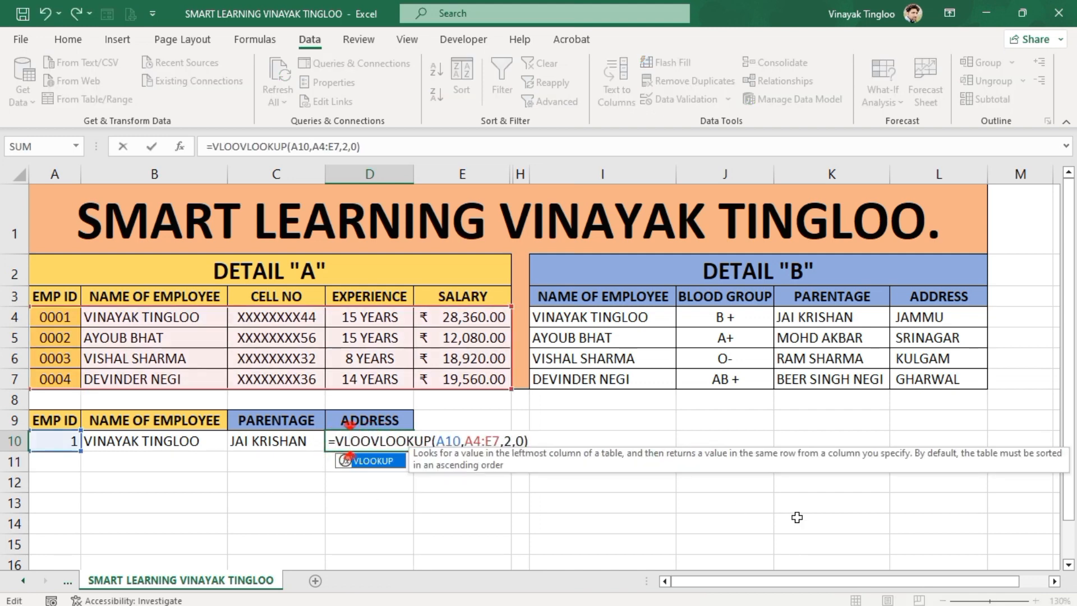
key("Tab")
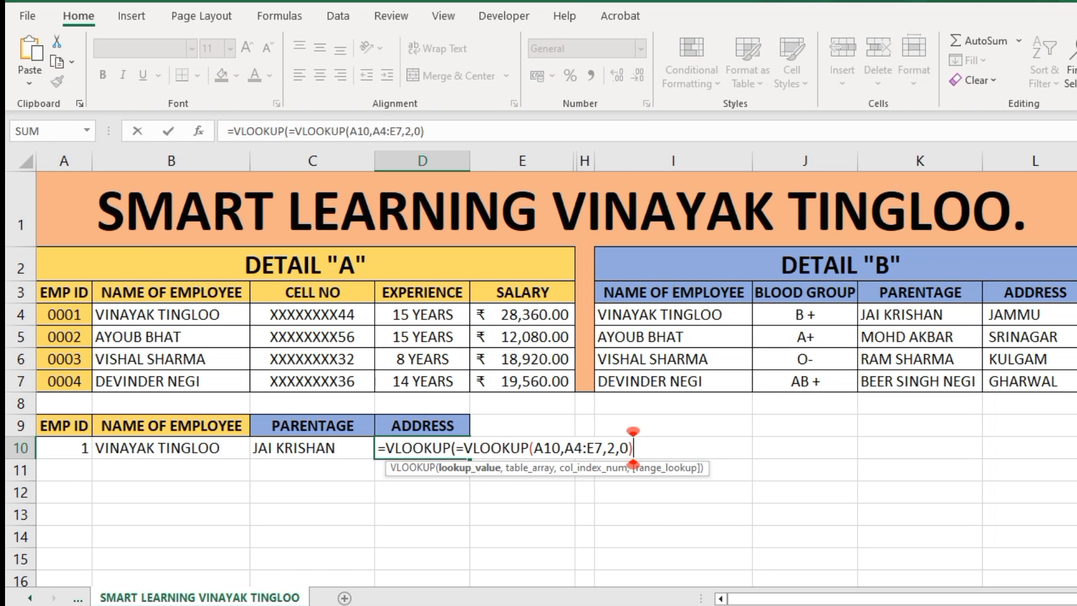
Complete the outer VLOOKUP in D10 with table I4:L7, column 4 and match 0, and remove the inner equals sign.
type(",")
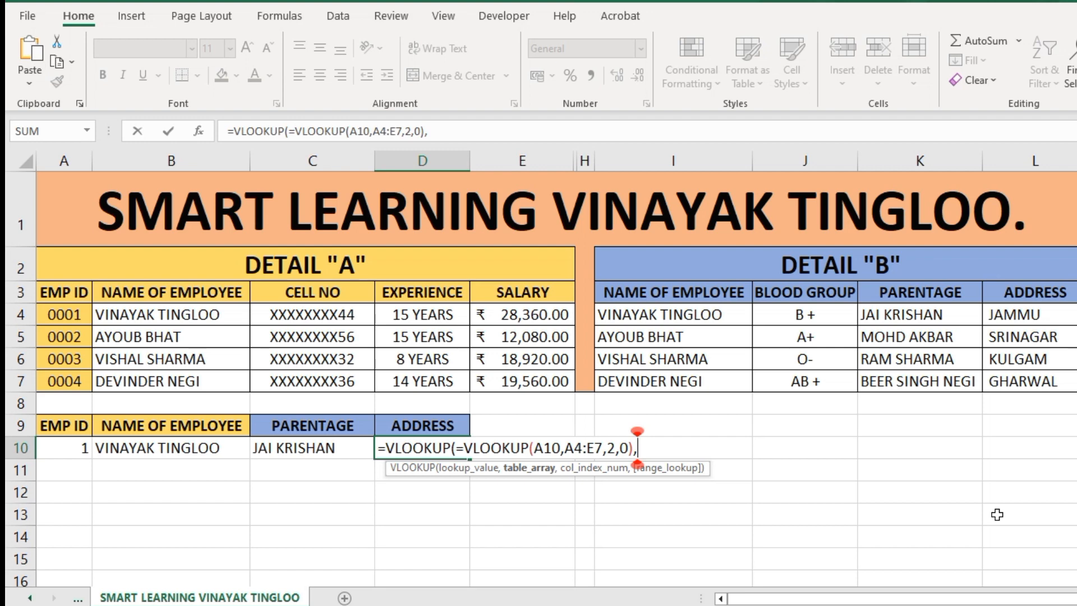
left_click_drag(633, 315, 1003, 376)
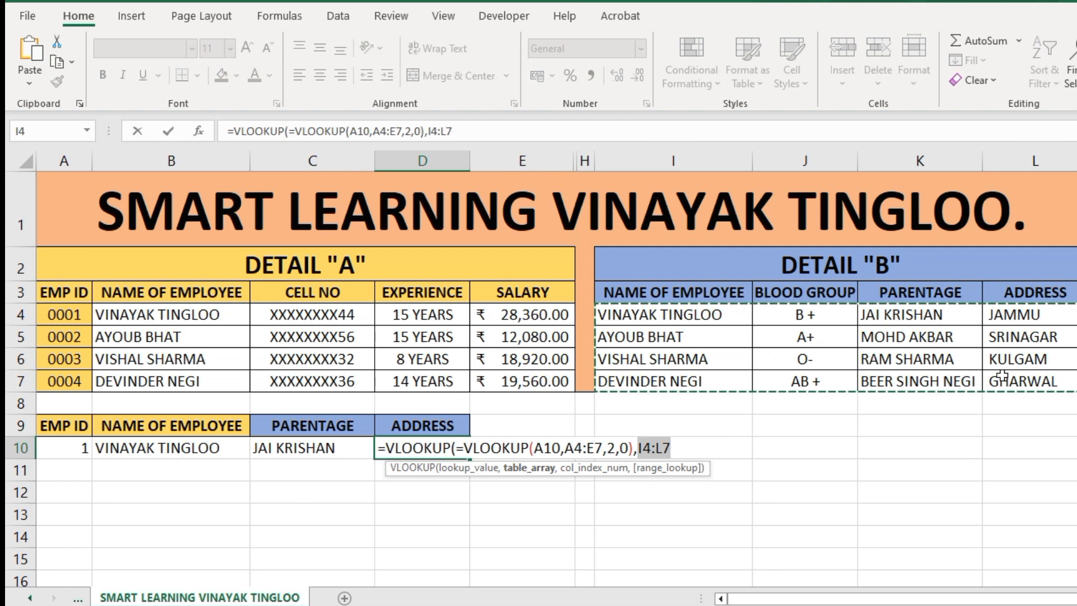
type(",")
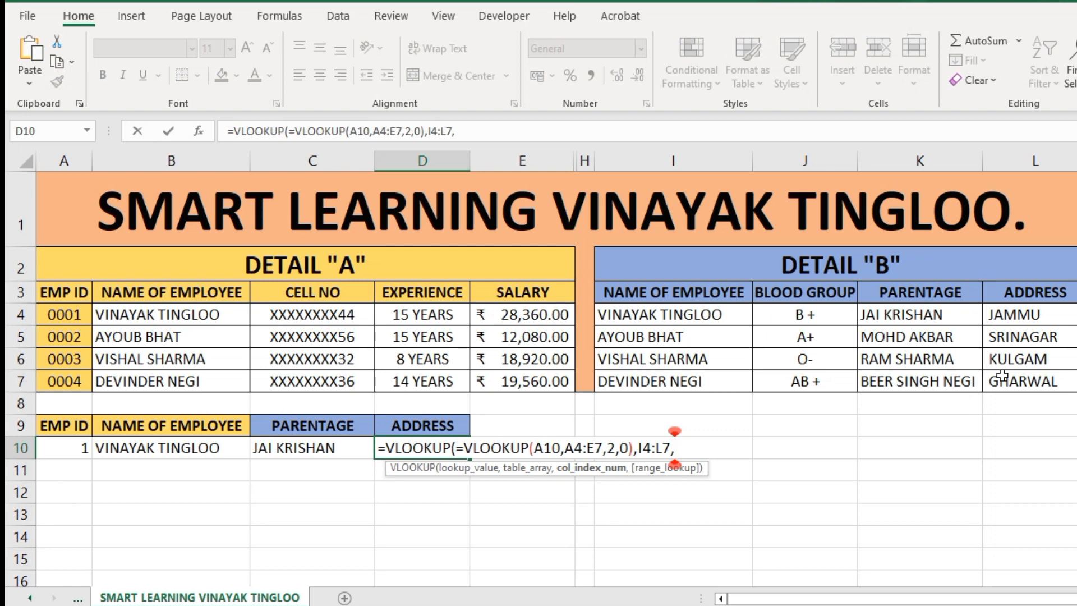
type("4,")
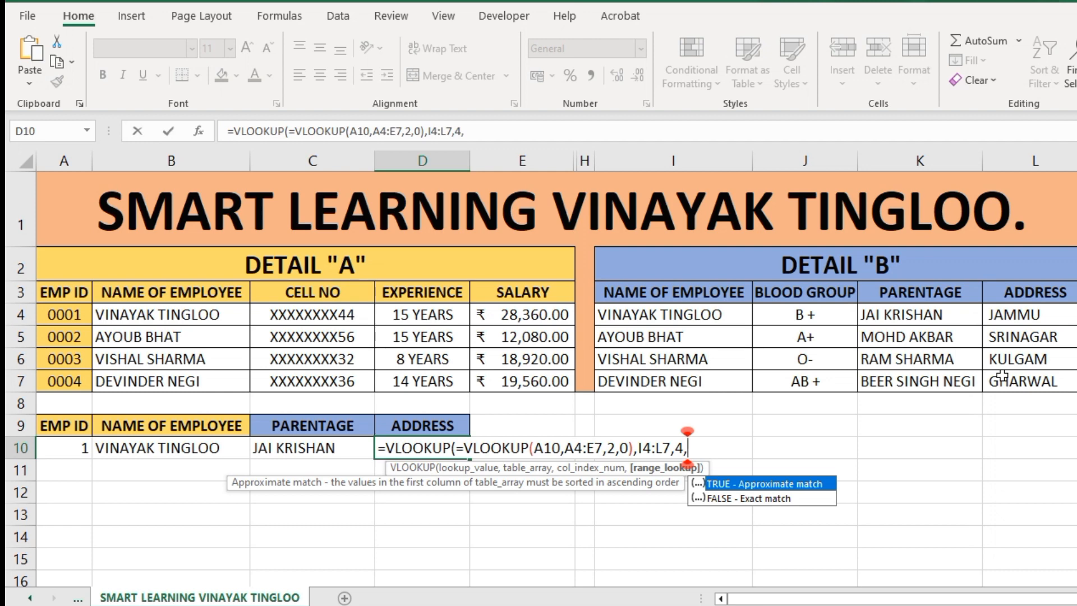
type("0")
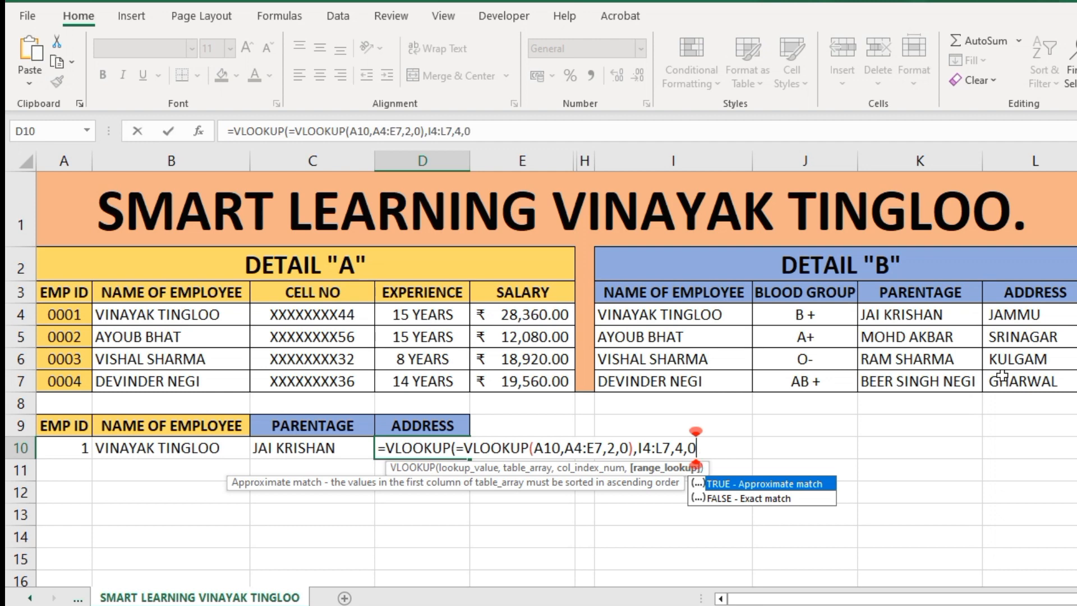
type(")")
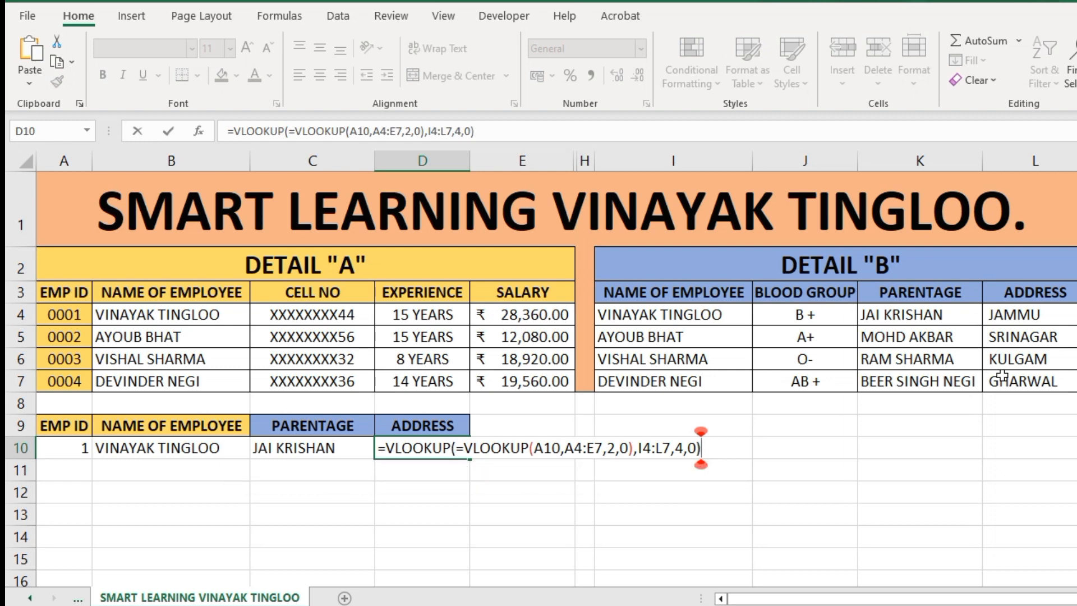
key("Return")
key("Return")
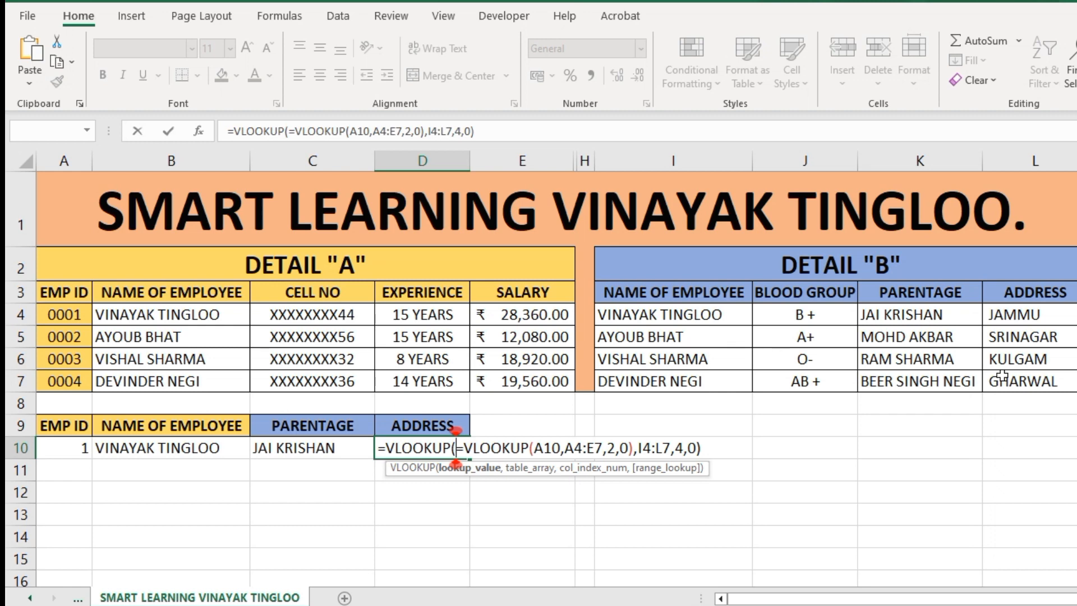
key("Delete")
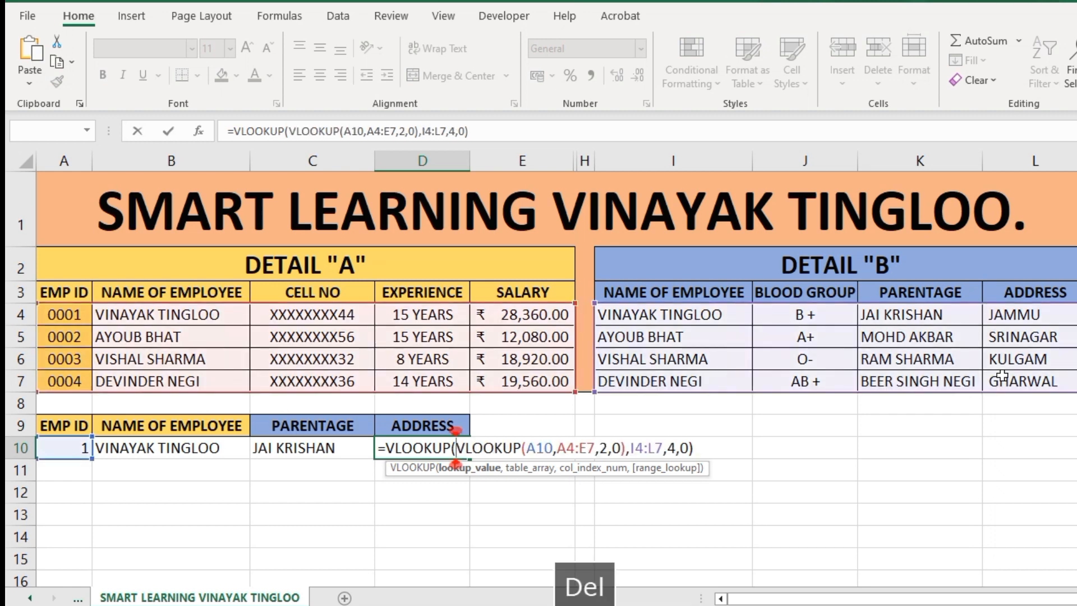
key("Return")
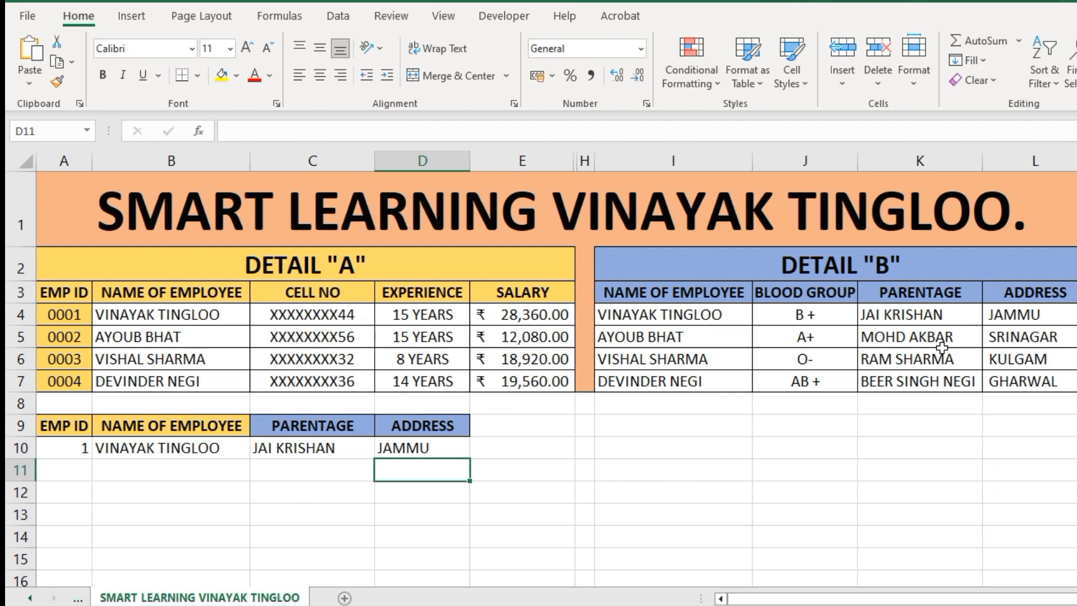
Test the name, parentage and address lookups by choosing the third and the fourth employee ID from the dropdown in A10.
left_click(67, 449)
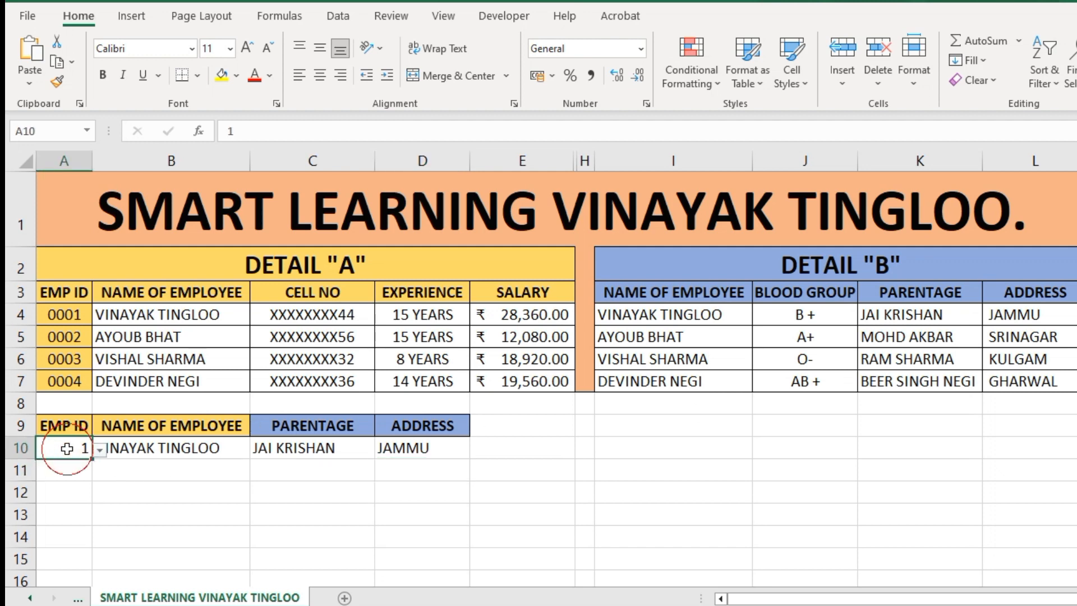
left_click(99, 449)
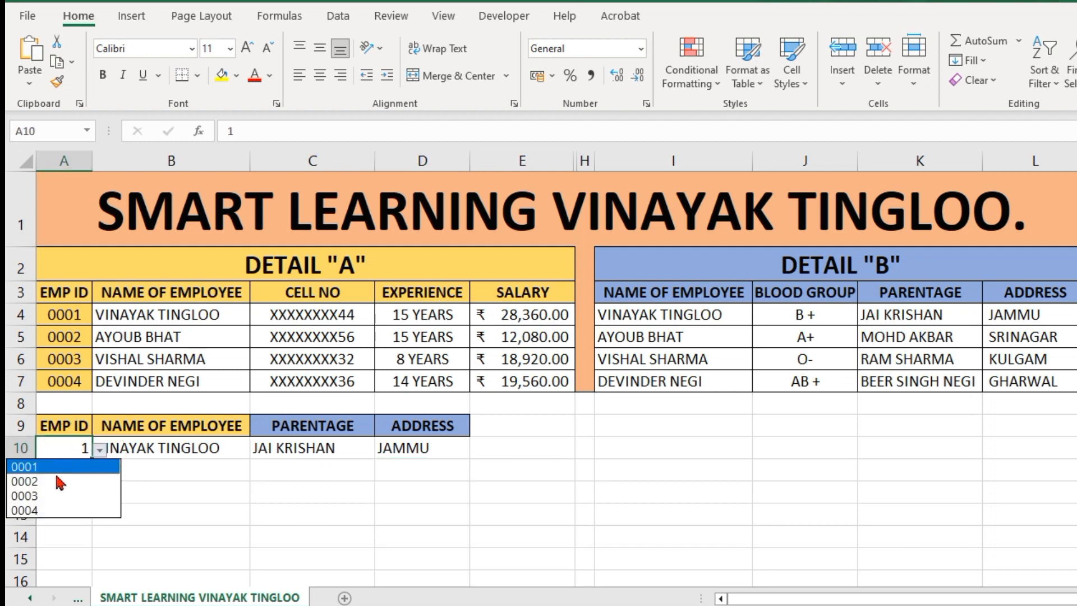
left_click(56, 496)
left_click(45, 492)
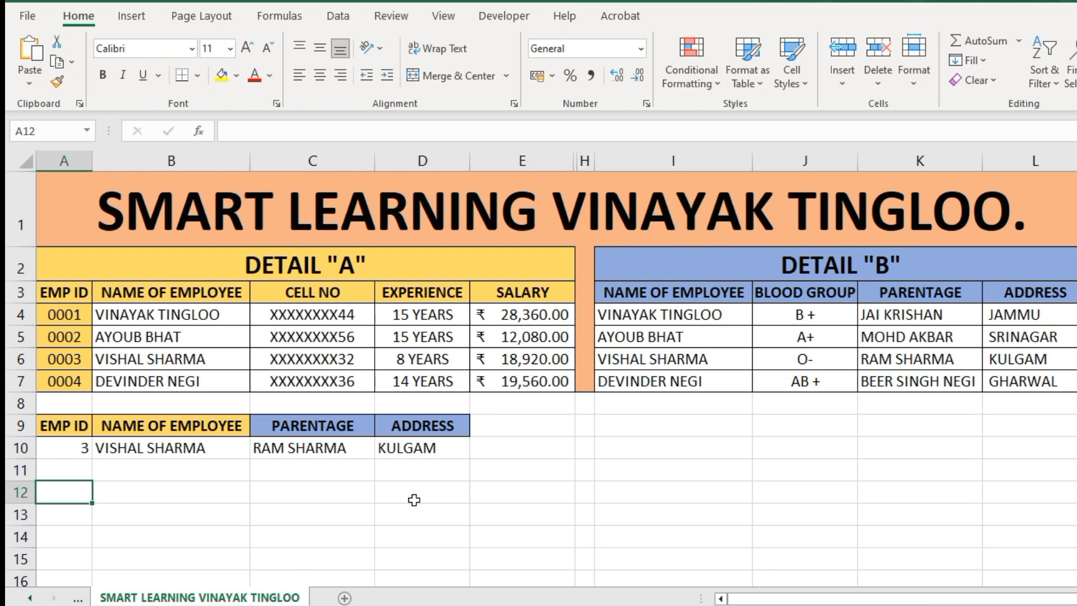
left_click(83, 448)
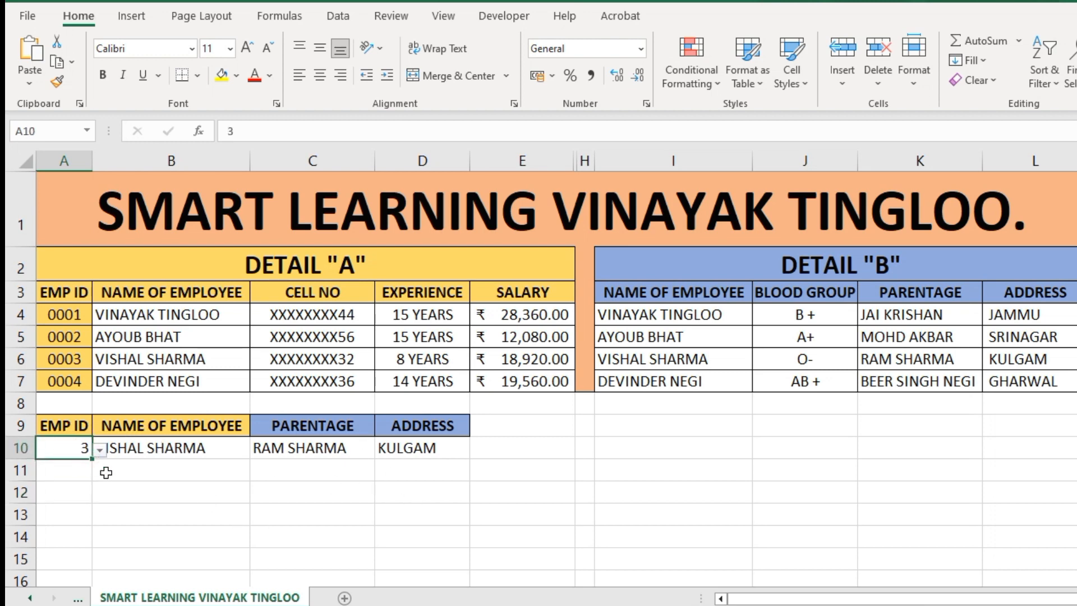
left_click(105, 452)
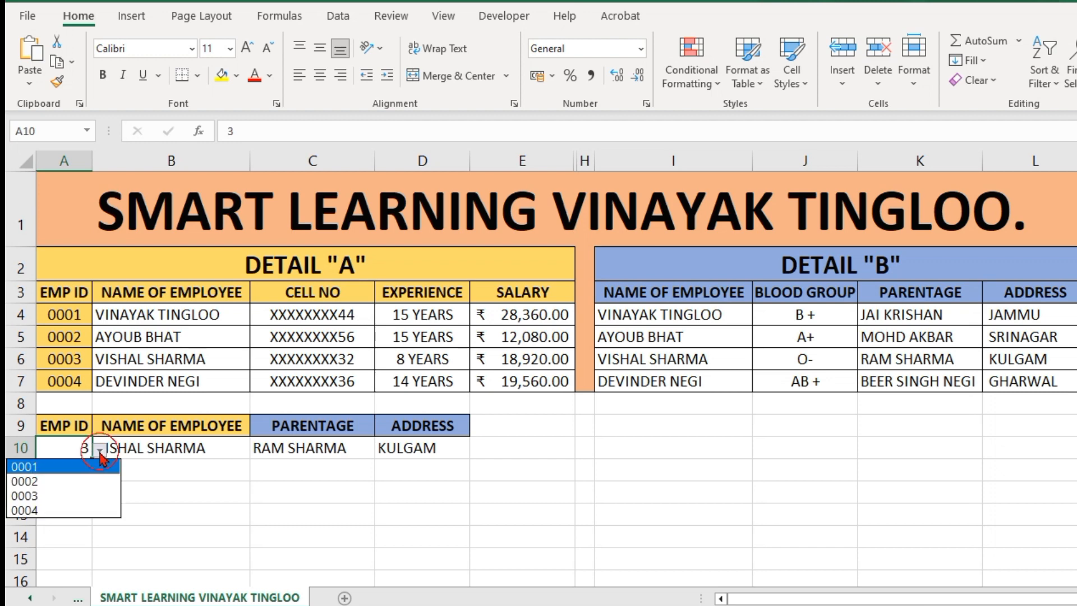
left_click(62, 510)
left_click(185, 530)
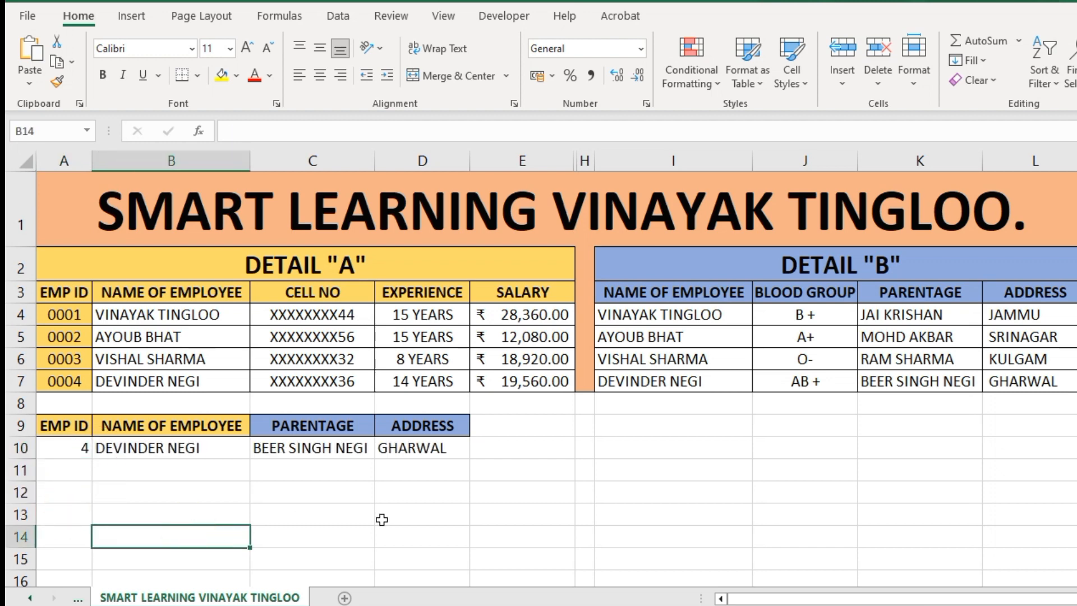